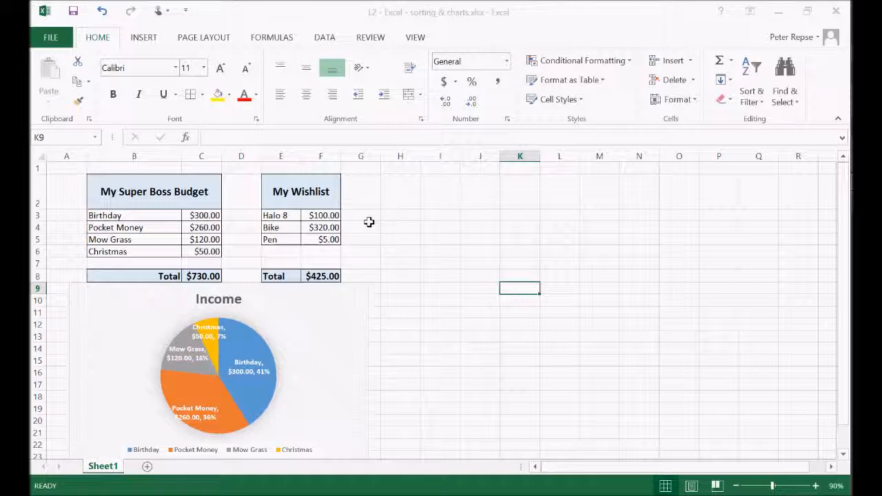
# - Copy the budget and wishlist tables in B2:F8 and paste the copy starting at cell K2
pyautogui.moveTo(107, 192); pyautogui.dragTo(325, 276)
pyautogui.hotkey('ctrl', 'c')
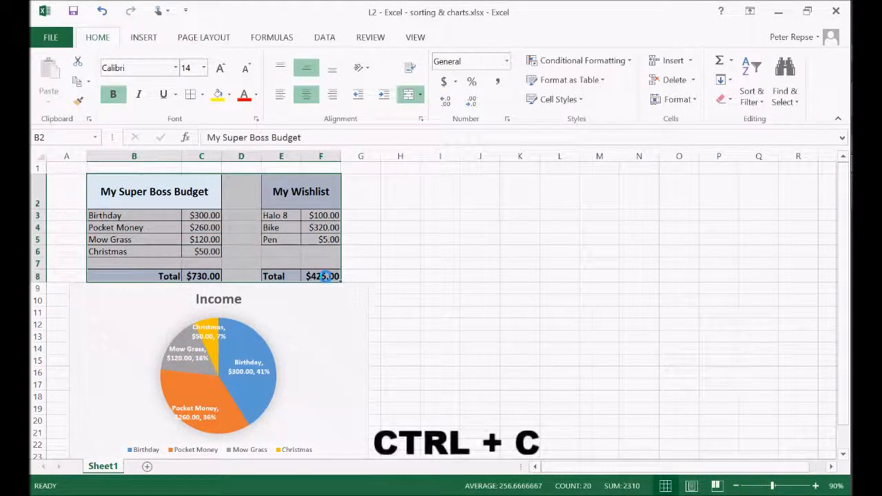
pyautogui.click(510, 193)
pyautogui.hotkey('ctrl', 'v')
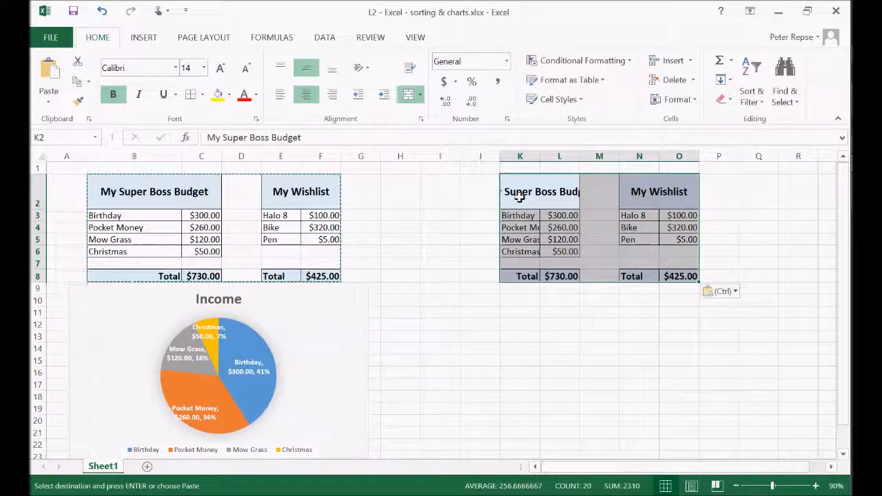
# - Autofit columns K and L, and widen column K further until the copied budget title fits
pyautogui.click(519, 197)
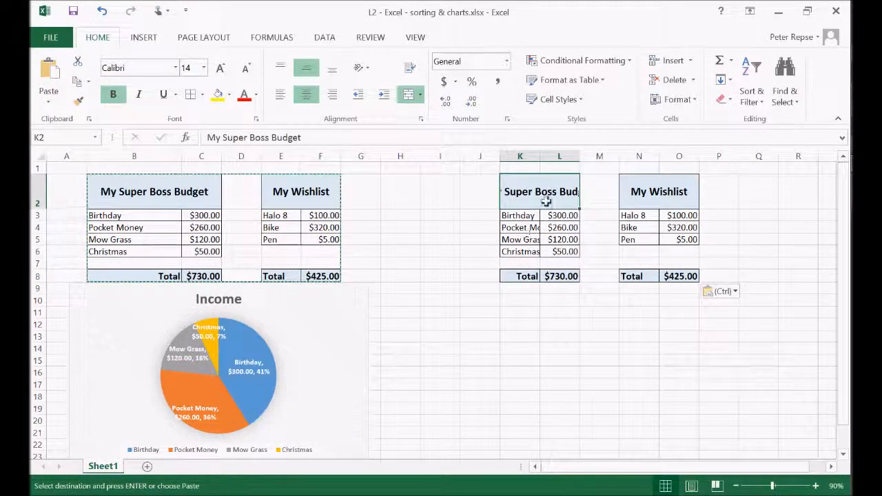
pyautogui.doubleClick(540, 157)
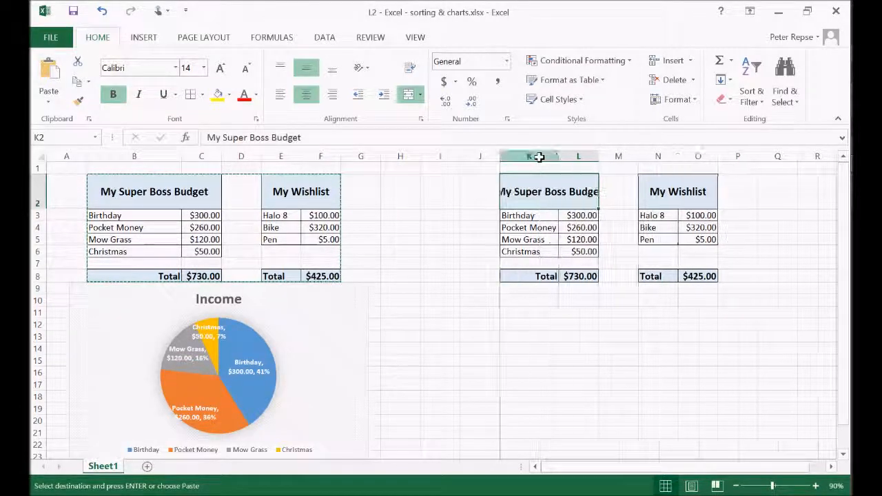
pyautogui.doubleClick(599, 156)
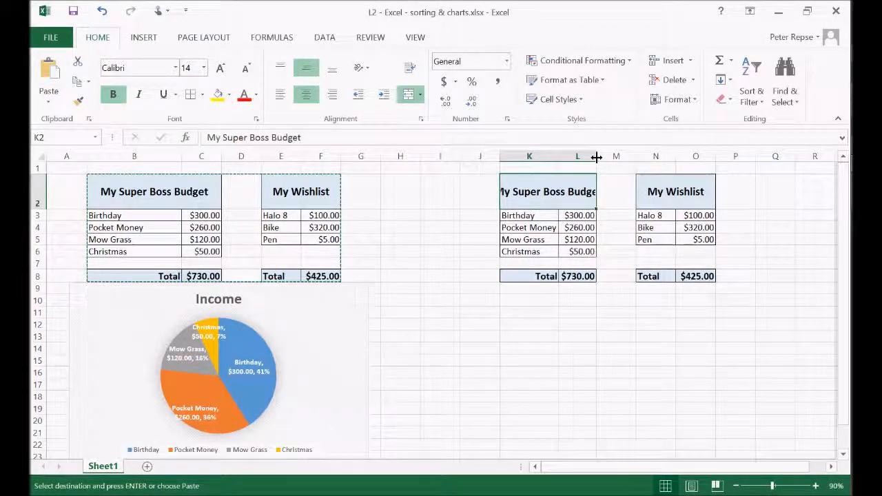
pyautogui.moveTo(563, 156); pyautogui.dragTo(583, 153)
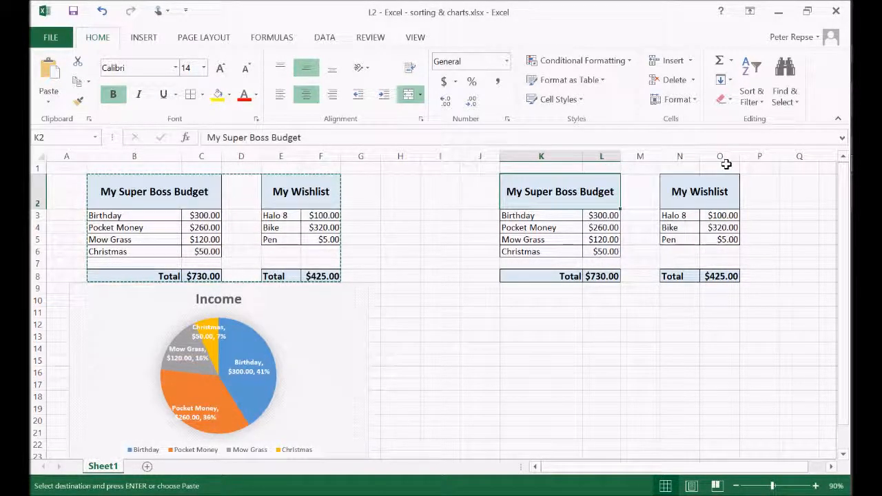
pyautogui.click(681, 309)
# - Replace "My" in the copied budget's title in K2 with the other person's first name in possessive form
pyautogui.click(510, 192)
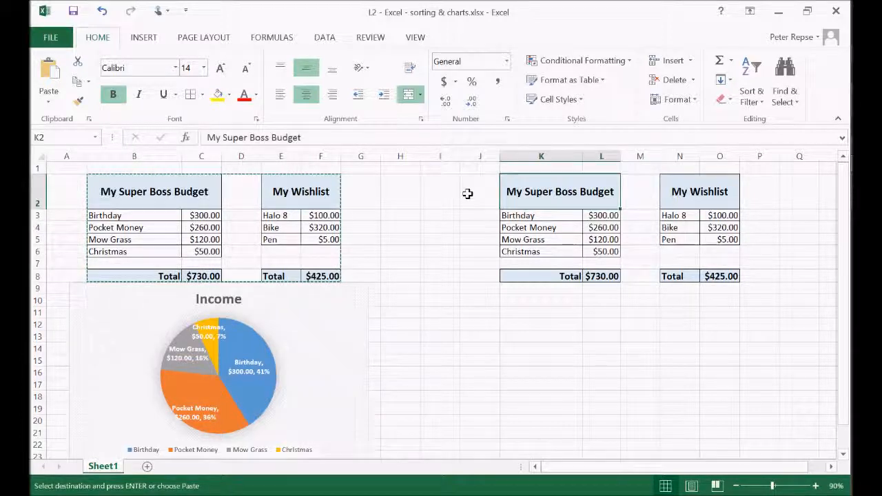
pyautogui.click(225, 140)
pyautogui.press('BackSpace')
pyautogui.press('BackSpace')
pyautogui.press('BackSpace')
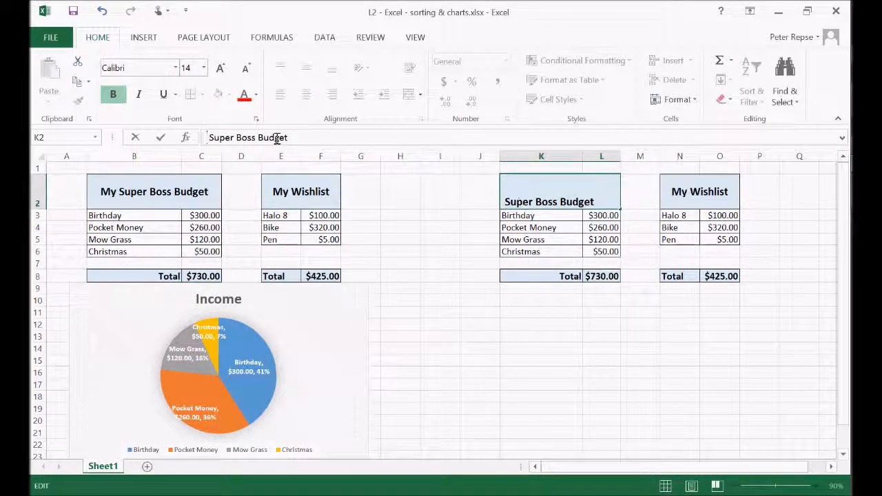
pyautogui.write('Charlie ')
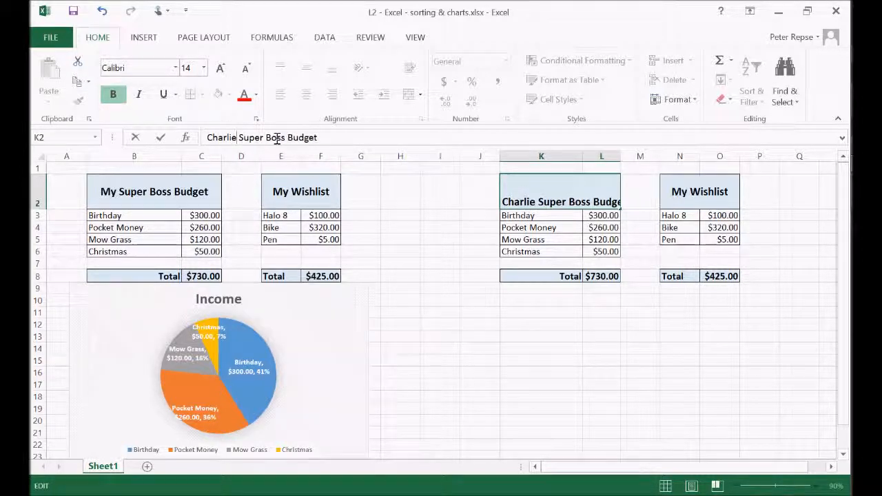
pyautogui.write("'s")
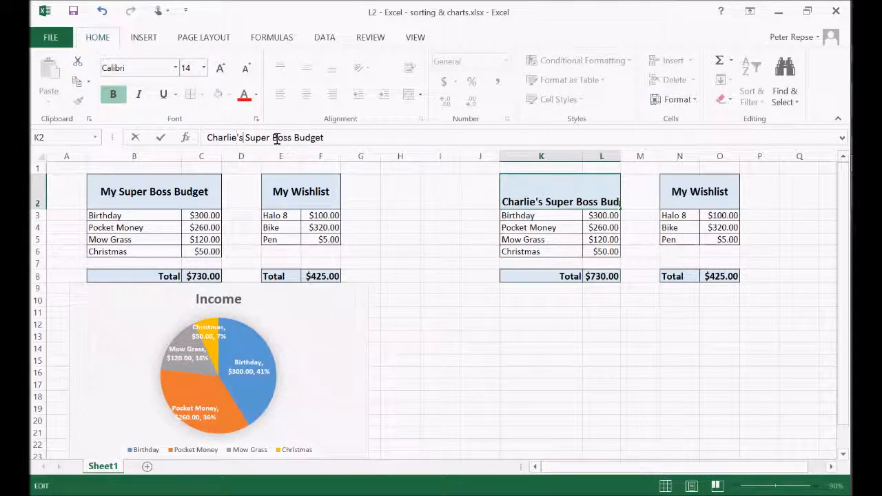
pyautogui.click(567, 310)
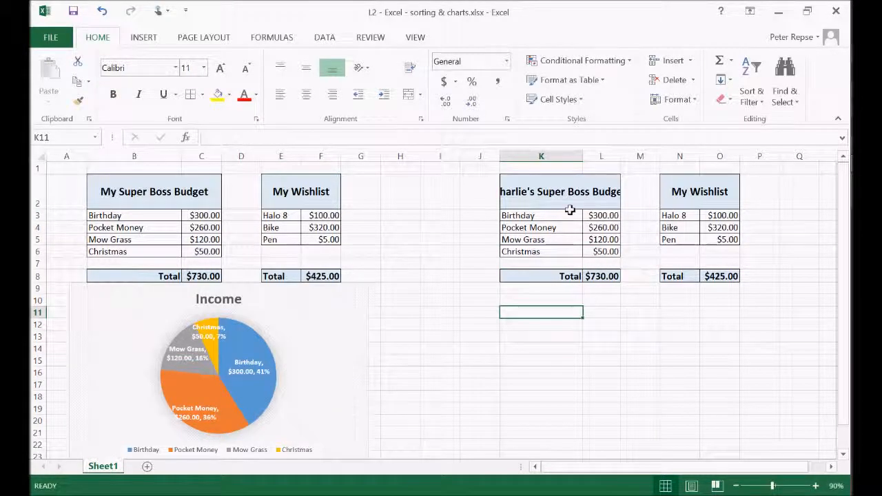
# - Wrap the text of the copied budget's title in K2 within its merged cell
pyautogui.click(574, 195)
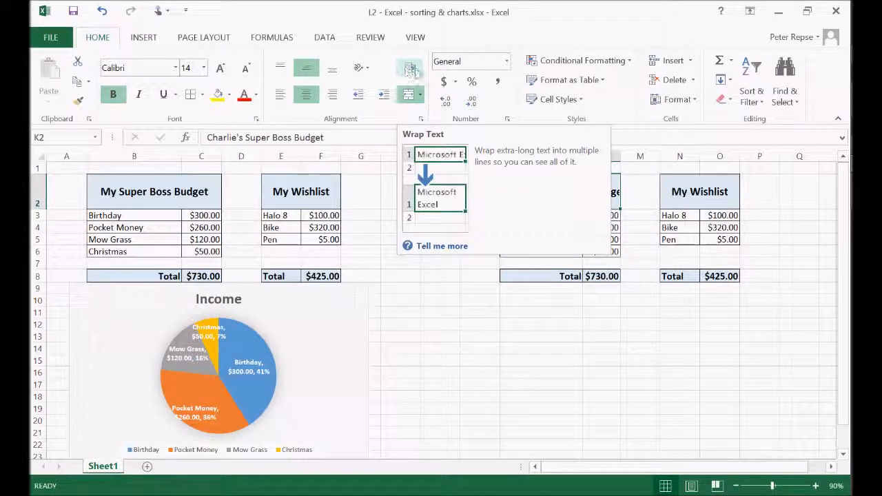
pyautogui.click(410, 69)
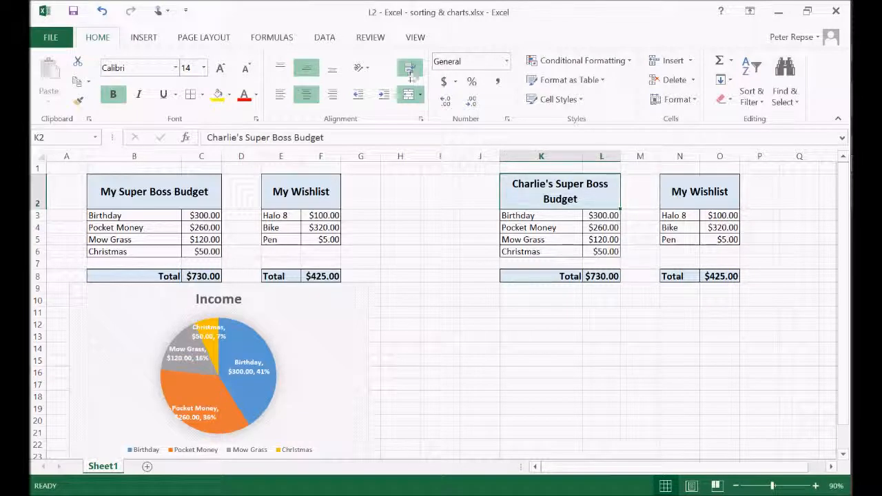
pyautogui.click(630, 348)
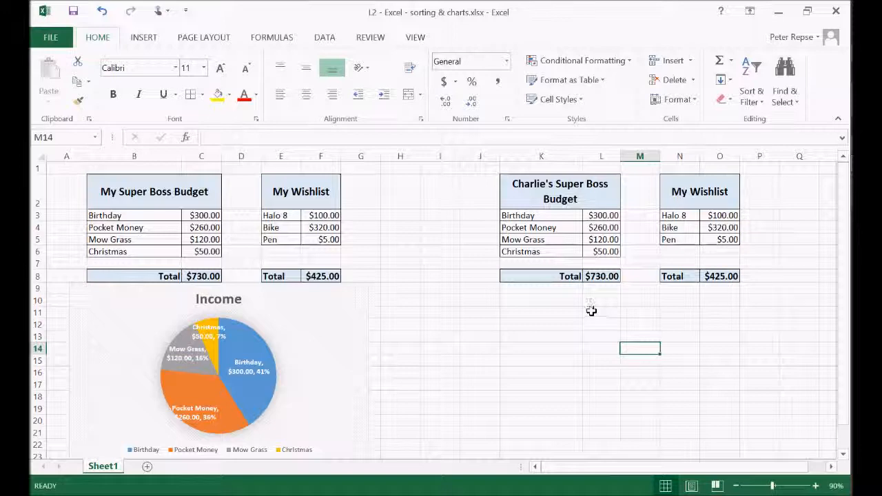
# - Examine which cells the total formula in L8 sums, and compare them with the original income amounts in C3:C6
pyautogui.click(600, 278)
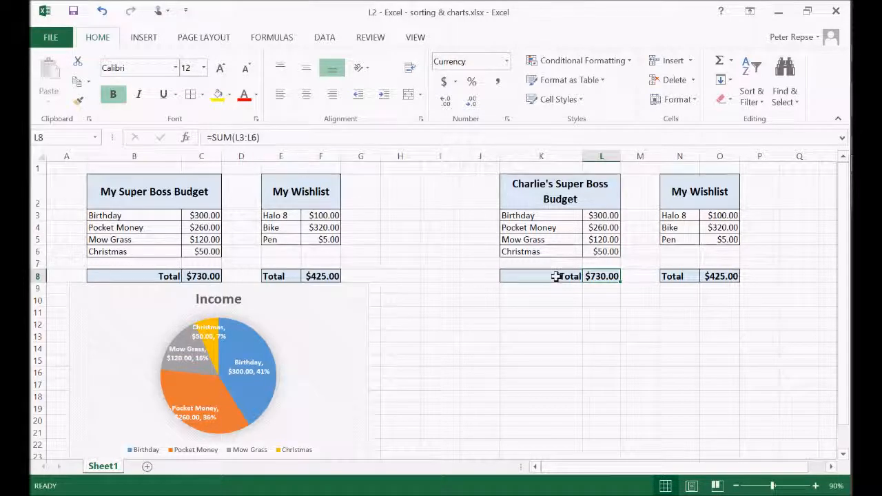
pyautogui.click(261, 138)
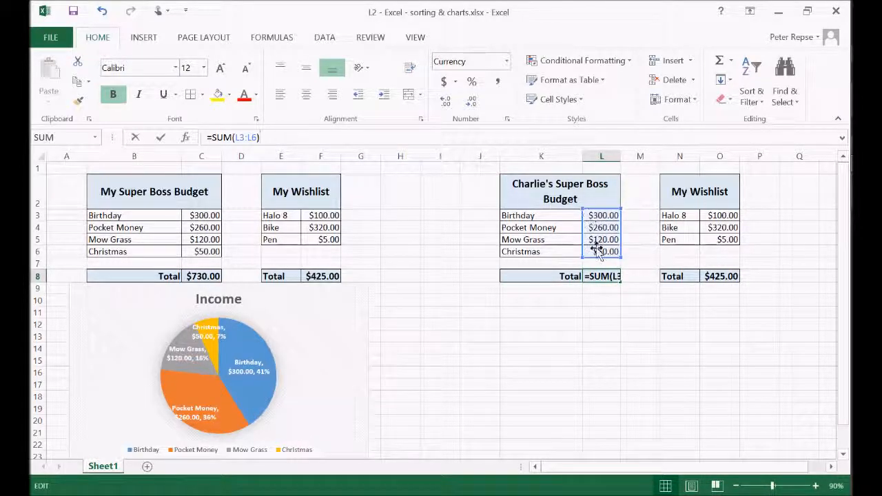
pyautogui.click(600, 278)
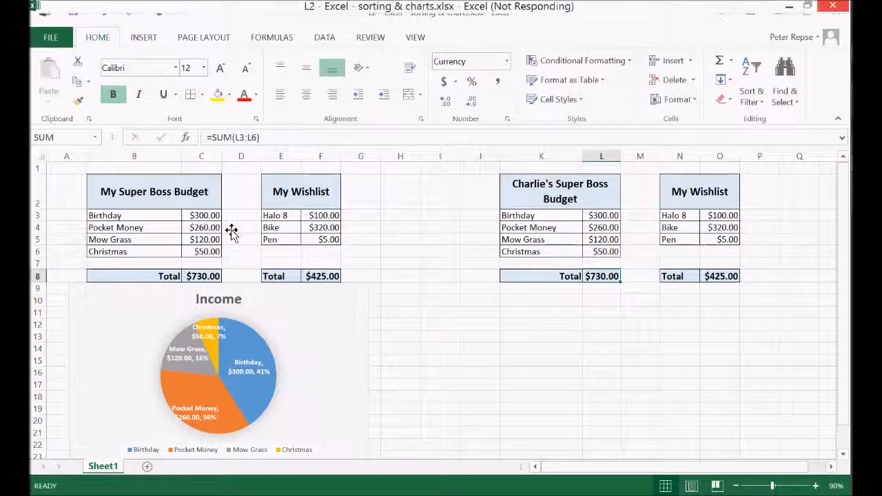
pyautogui.moveTo(206, 216); pyautogui.dragTo(208, 252)
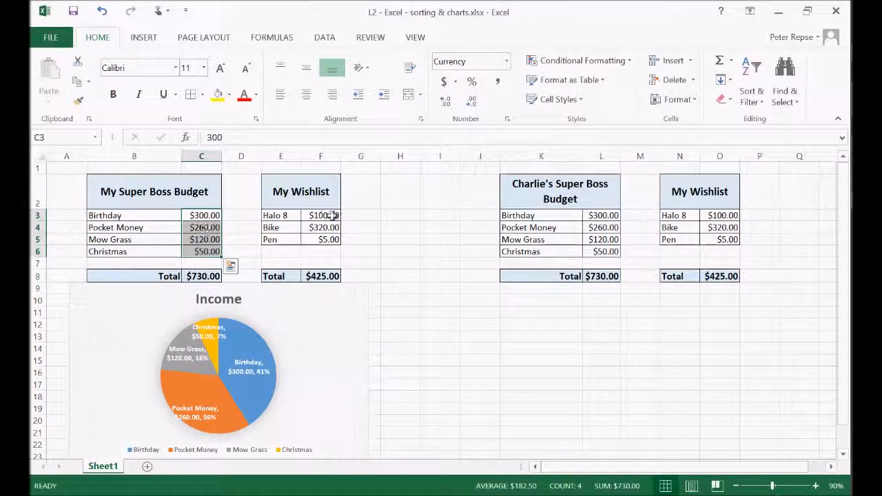
pyautogui.click(451, 255)
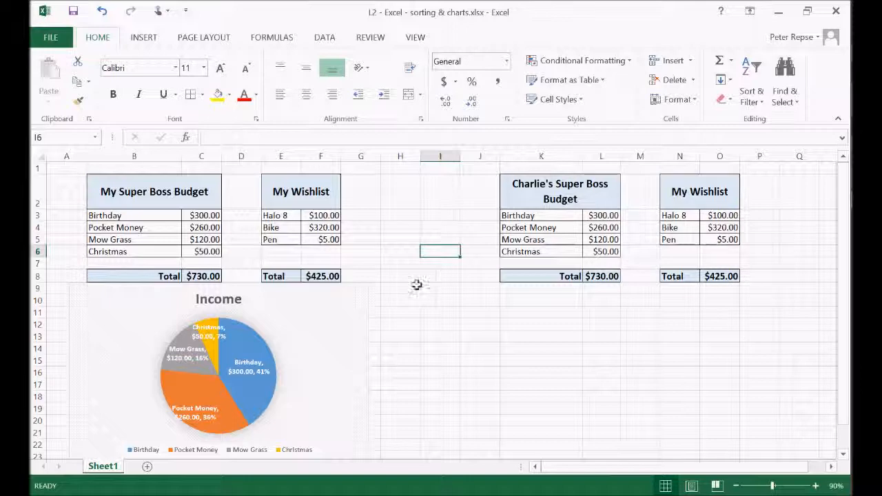
# - Move the Income pie chart down to start at about row 18, leaving free space below the tables
pyautogui.moveTo(337, 306); pyautogui.dragTo(321, 419)
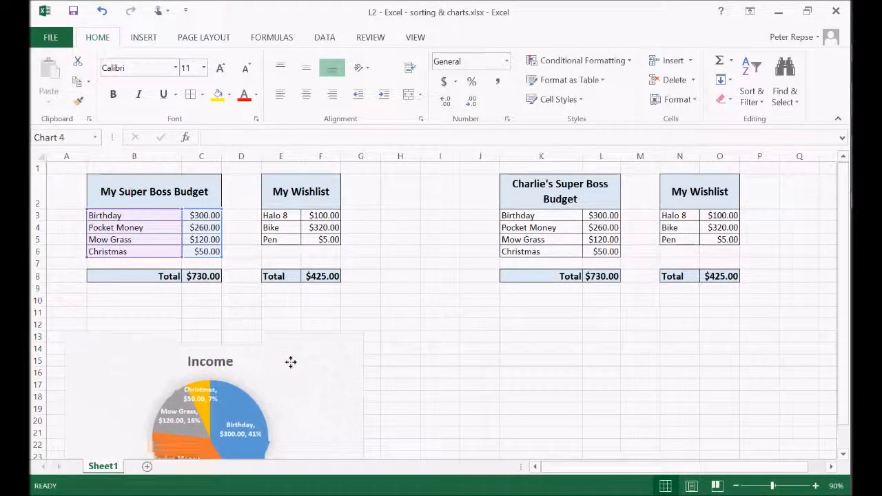
pyautogui.click(414, 200)
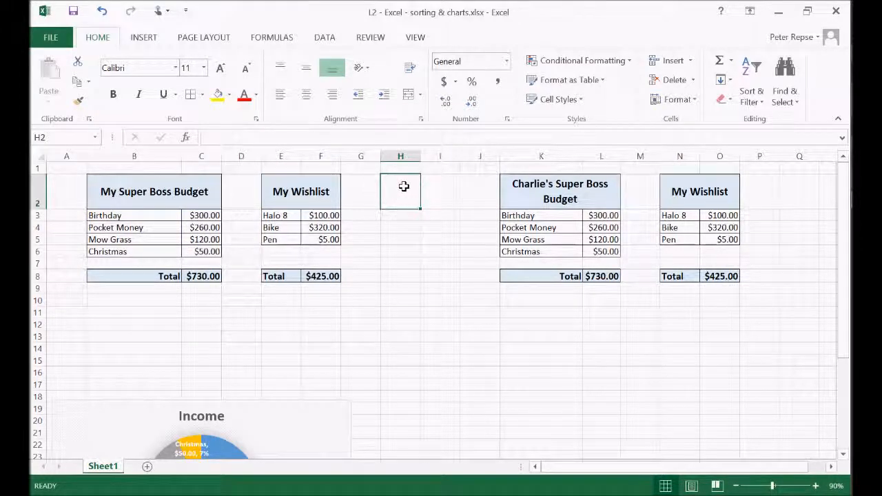
# - Merge and center cells H2:I2 and enter the heading "Our Combined Total"
pyautogui.moveTo(418, 189); pyautogui.dragTo(451, 189)
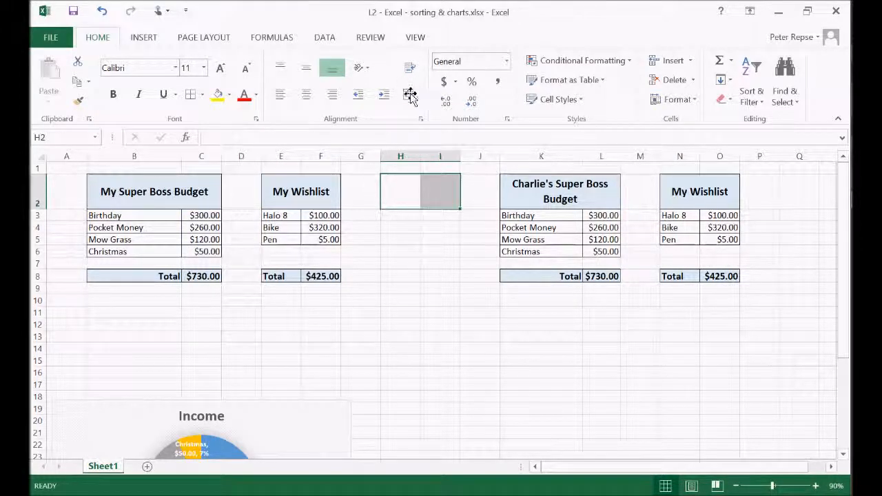
pyautogui.click(409, 95)
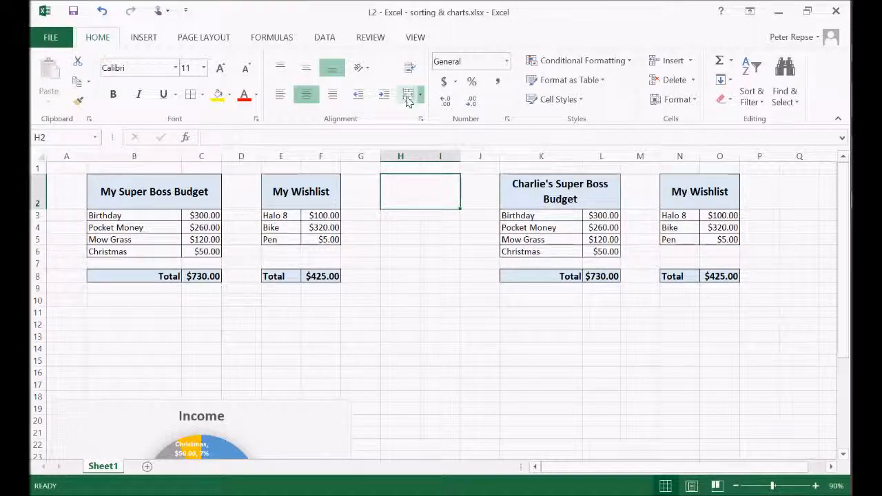
pyautogui.doubleClick(416, 194)
pyautogui.write('Our Combined')
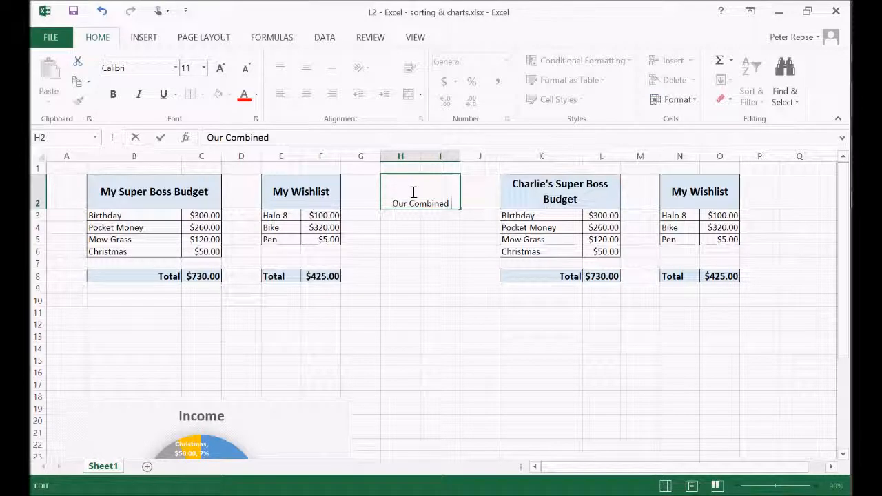
pyautogui.write(' Total')
pyautogui.press('Return')
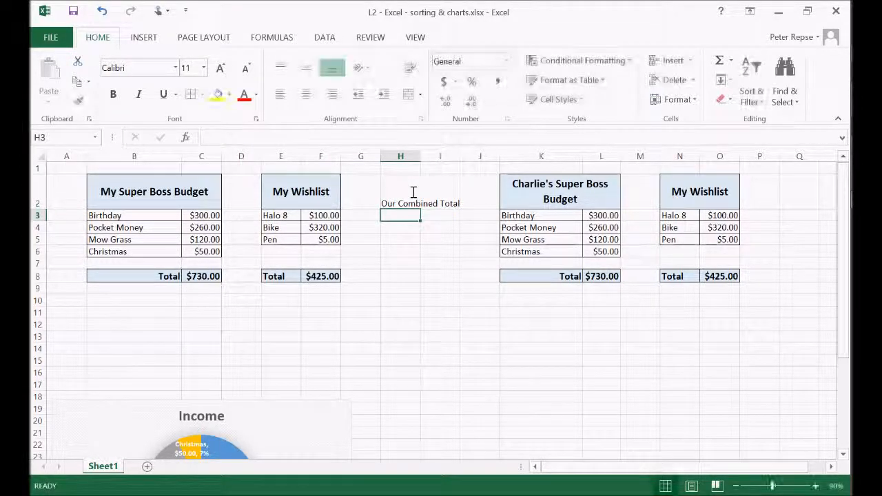
# - Format the Our Combined Total heading with an orange fill, font size 14, wrapped text and bold
pyautogui.click(414, 193)
pyautogui.click(230, 95)
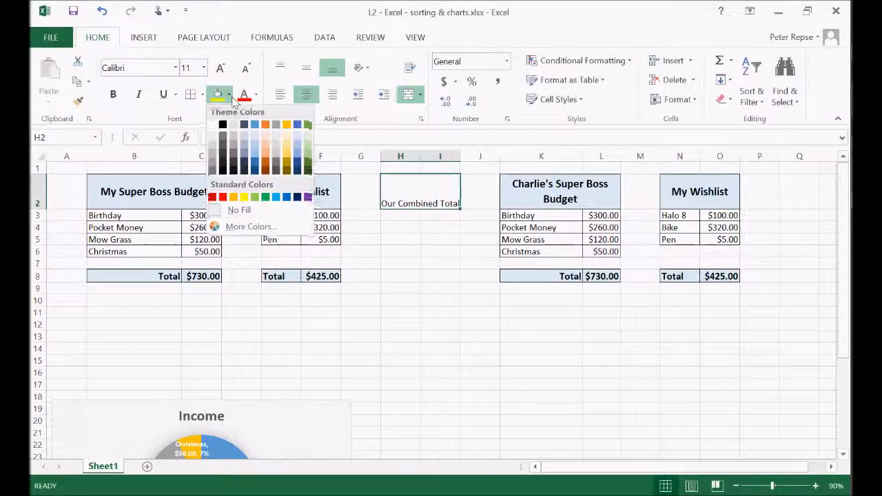
pyautogui.click(233, 199)
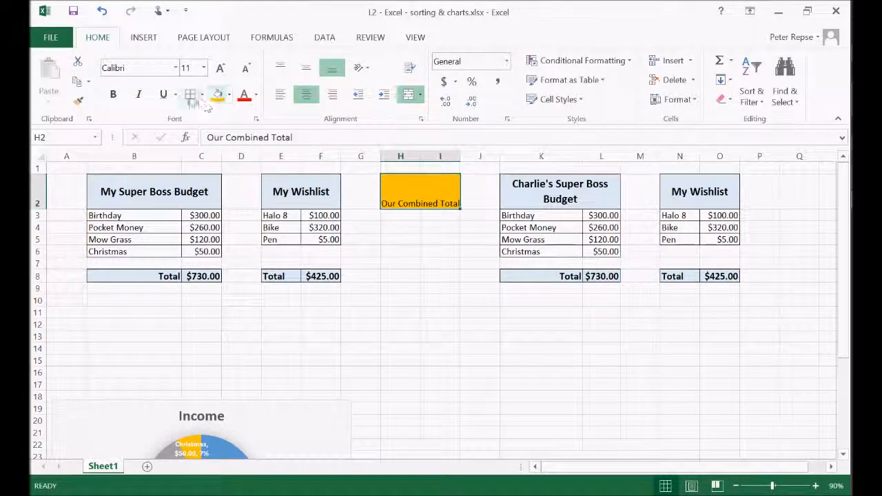
pyautogui.click(221, 70)
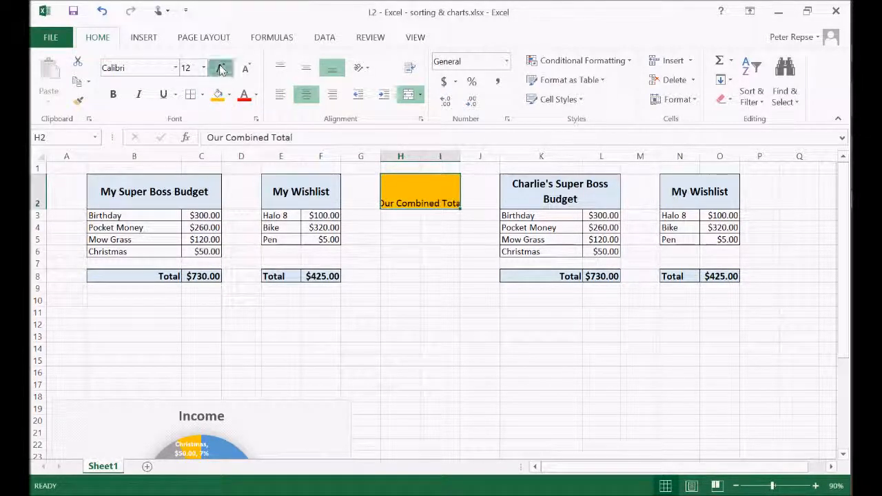
pyautogui.click(408, 69)
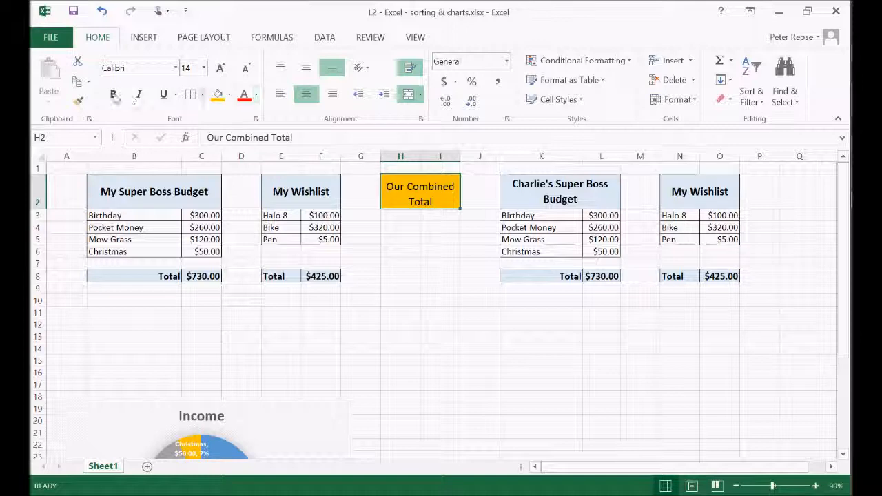
pyautogui.click(114, 94)
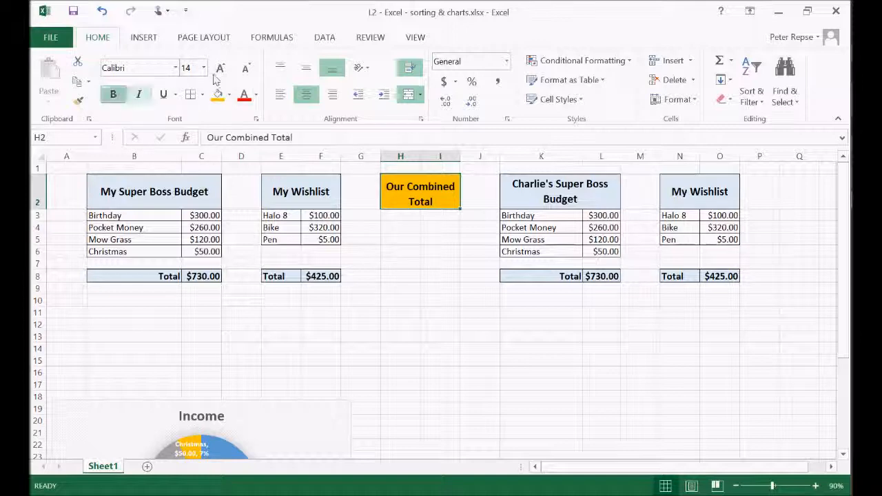
pyautogui.click(283, 186)
# - Copy the income categories Birthday to Christmas from K3:K6 to H3, and widen column H to fit them
pyautogui.click(409, 214)
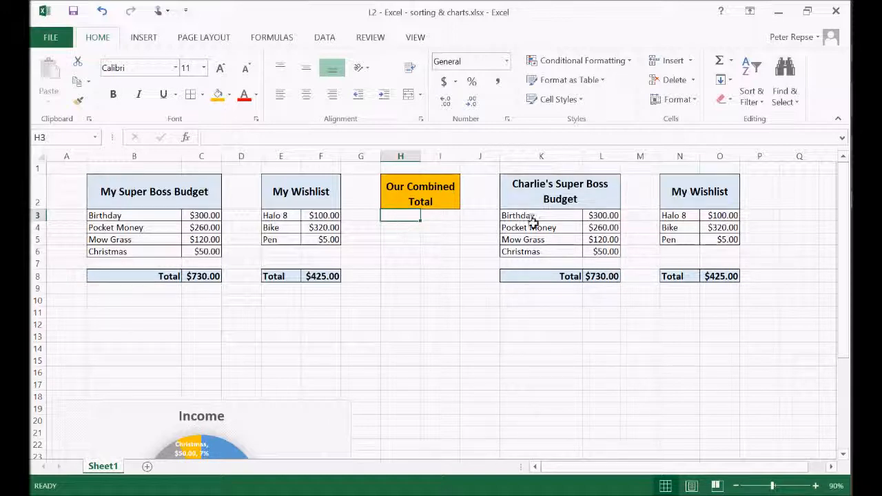
pyautogui.moveTo(520, 216); pyautogui.dragTo(532, 251)
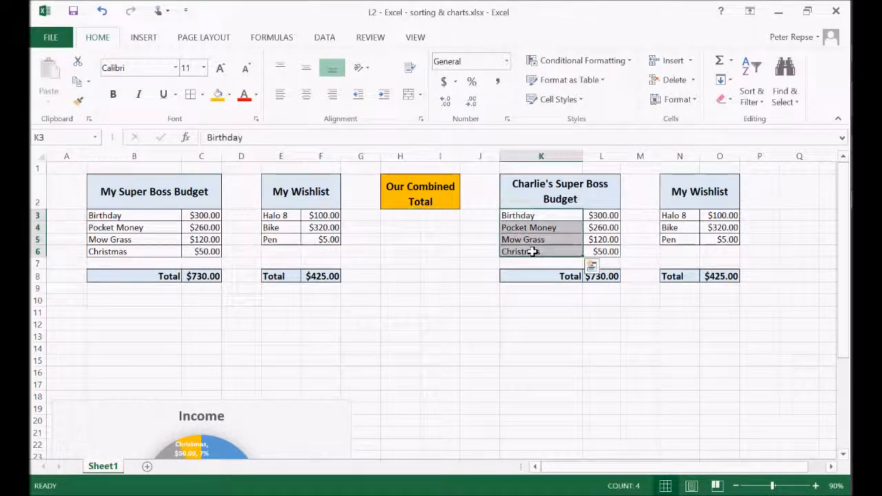
pyautogui.hotkey('ctrl', 'c')
pyautogui.click(397, 214)
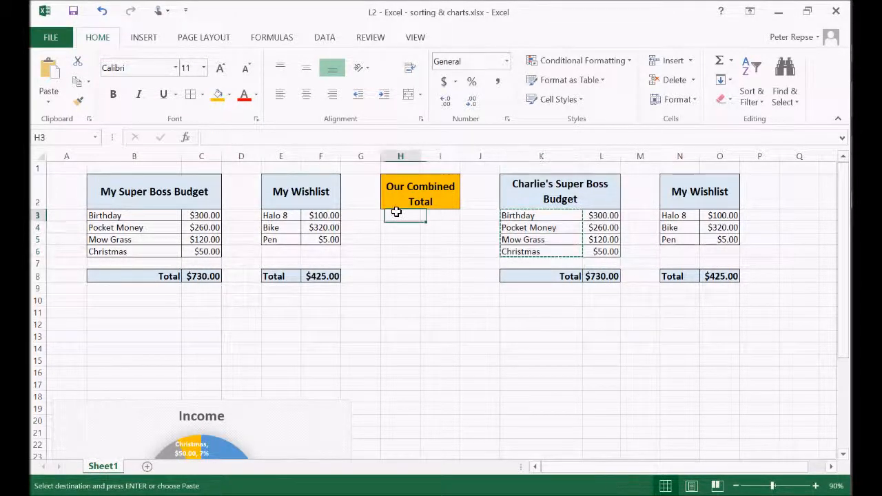
pyautogui.hotkey('ctrl', 'v')
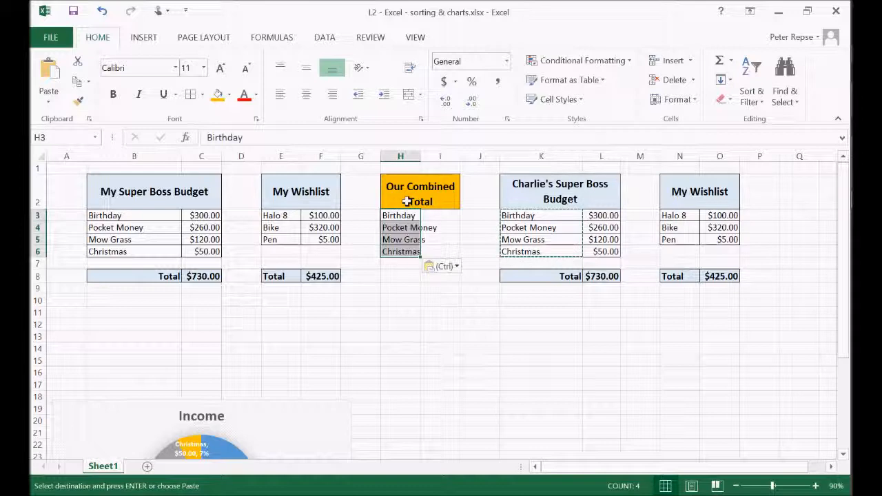
pyautogui.moveTo(421, 157); pyautogui.dragTo(452, 156)
pyautogui.click(484, 263)
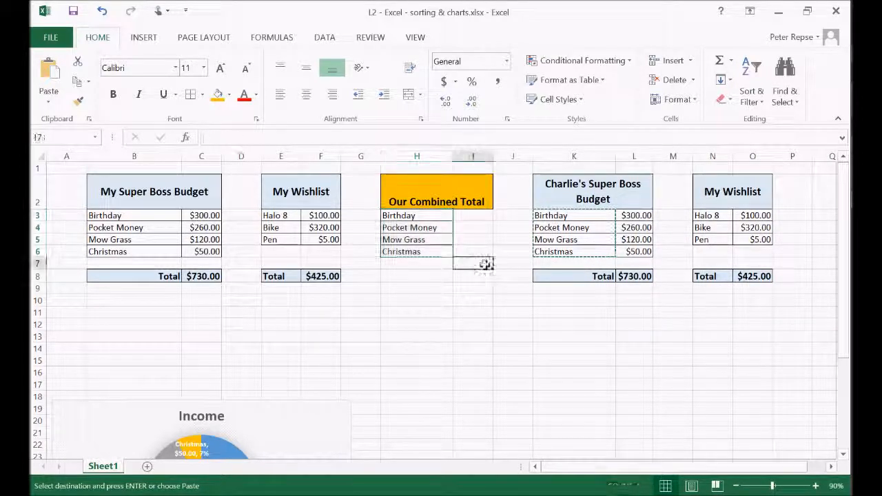
# - Clear the copy selection and enter the formula =C3+L3 in I3 for the combined Birthday amount
pyautogui.click(471, 214)
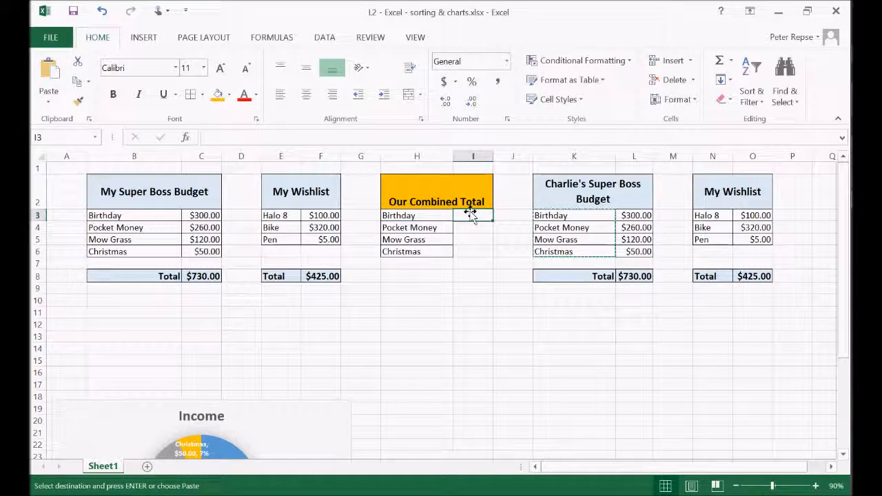
pyautogui.press('Escape')
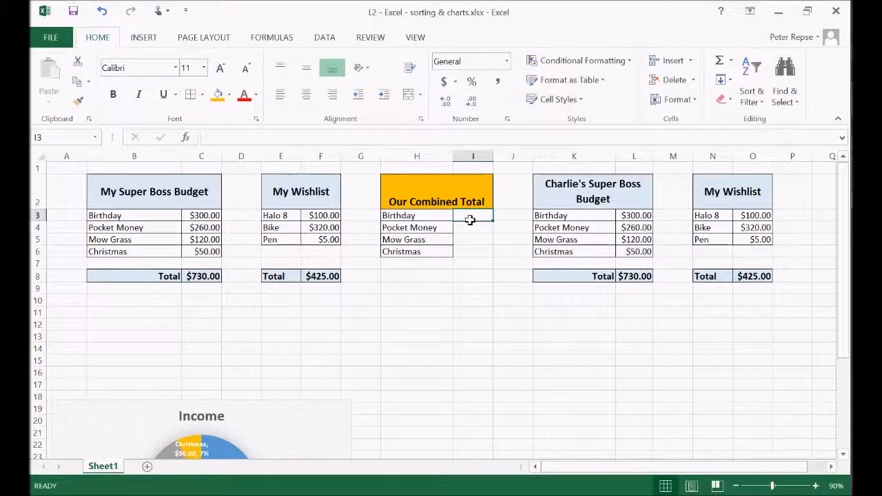
pyautogui.write('=')
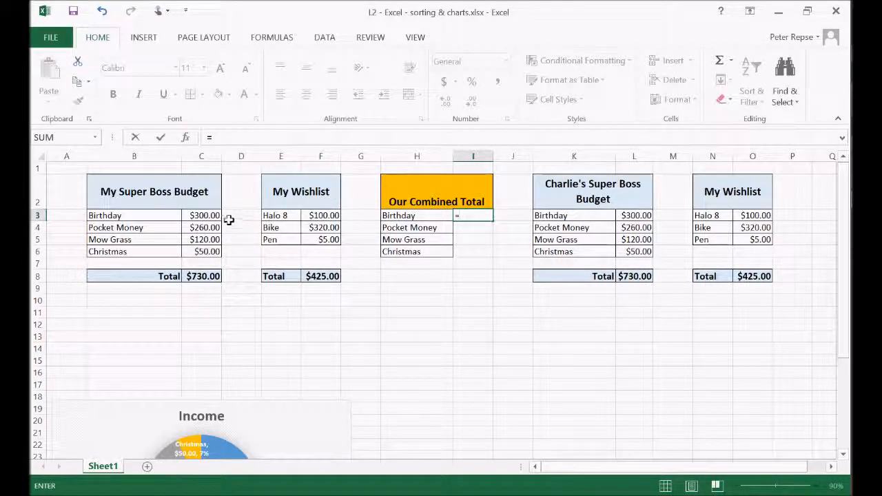
pyautogui.click(207, 215)
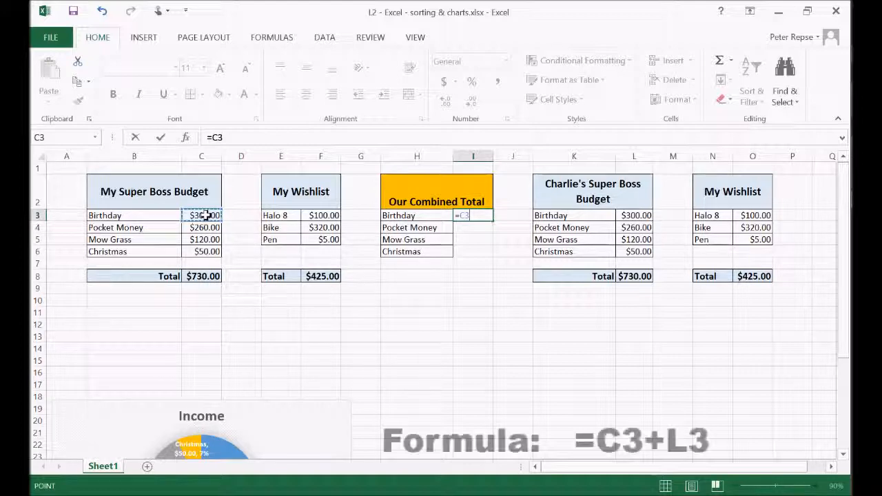
pyautogui.write('+')
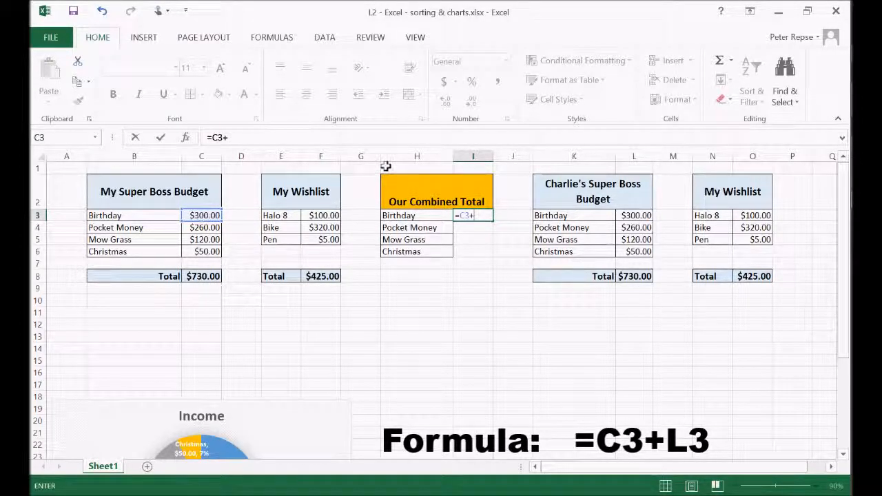
pyautogui.click(634, 215)
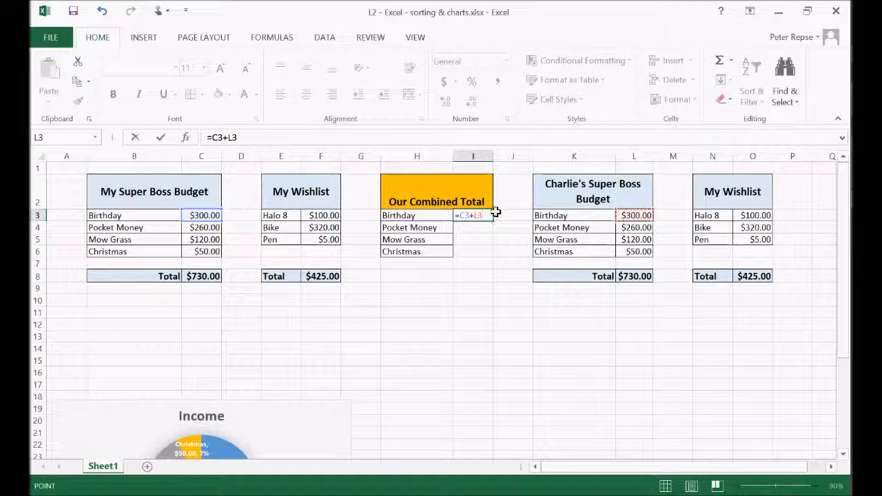
pyautogui.press('Return')
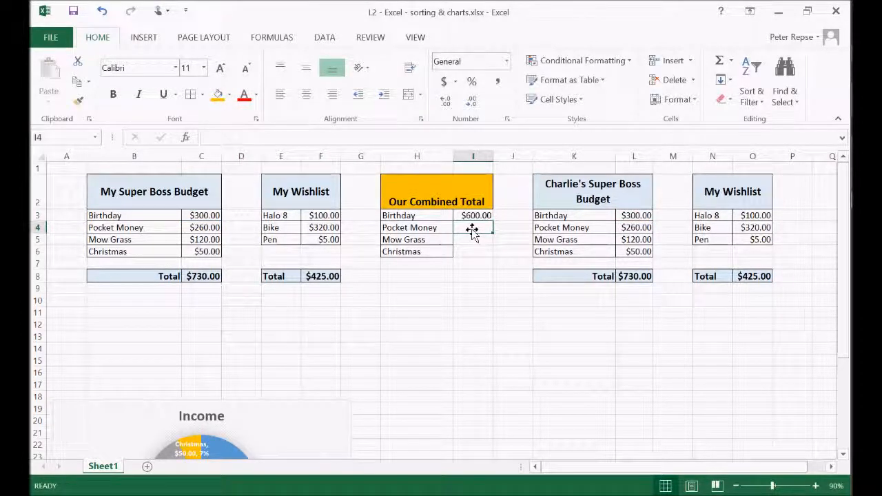
# - Enter the fixed-number formula =260+260 in I4 and compare it with the cell-reference formula in I3
pyautogui.write('=')
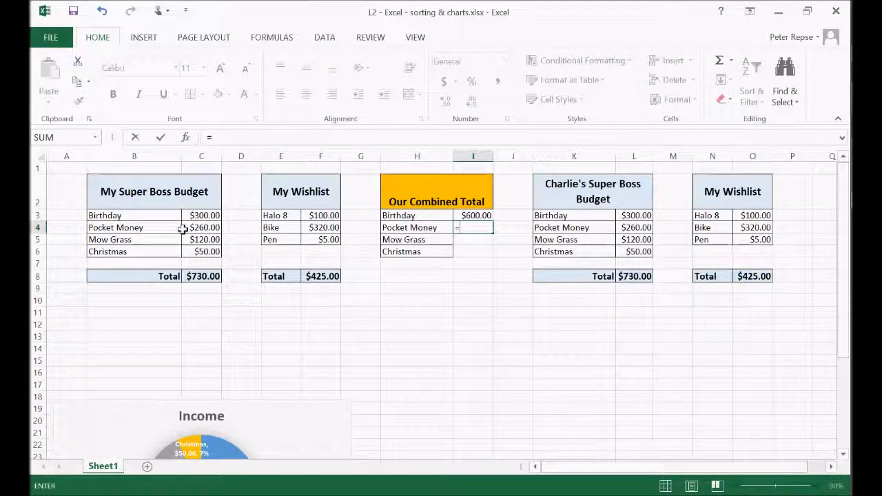
pyautogui.write('2')
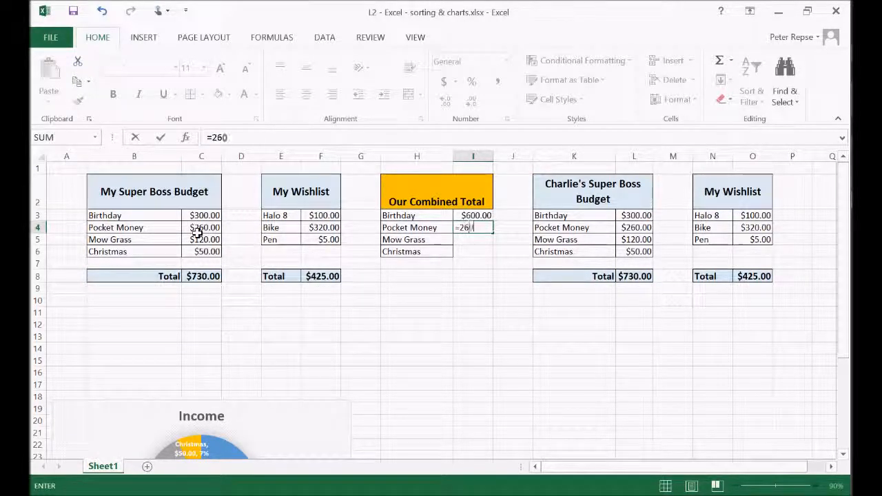
pyautogui.write('60')
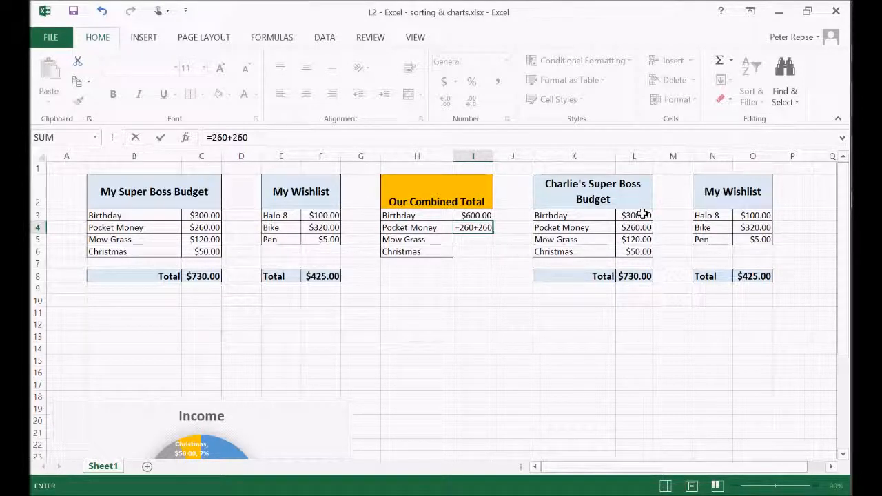
pyautogui.press('Return')
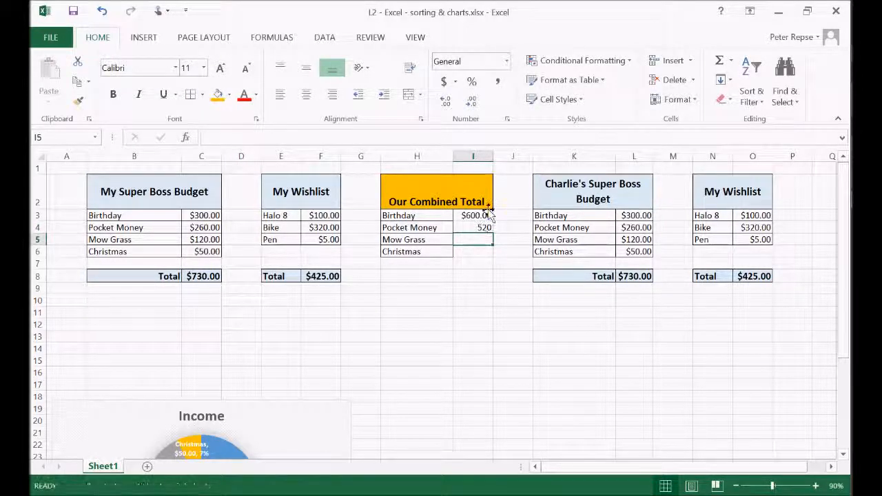
pyautogui.click(485, 229)
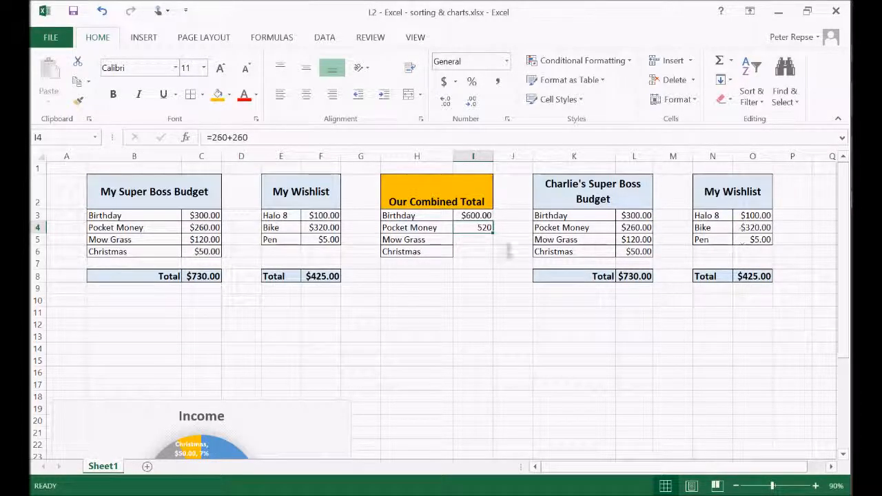
pyautogui.click(475, 215)
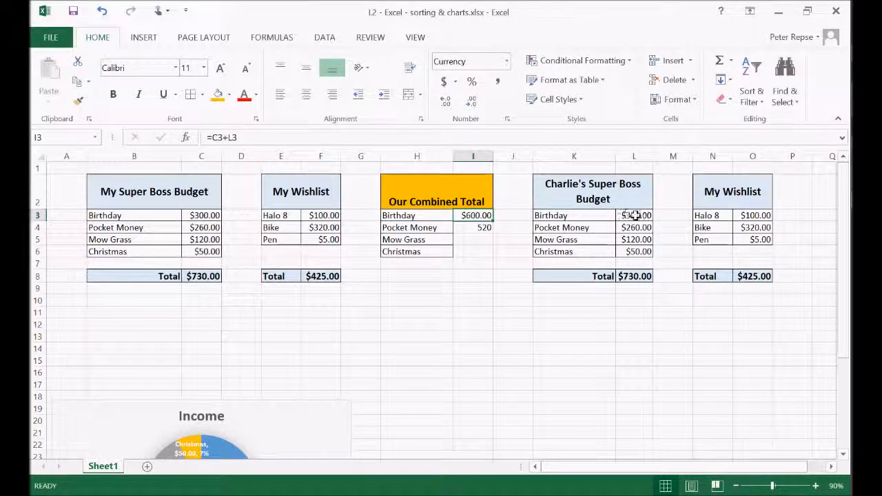
# - Set the Birthday amount in the second budget table, cell L3, to 700
pyautogui.click(633, 217)
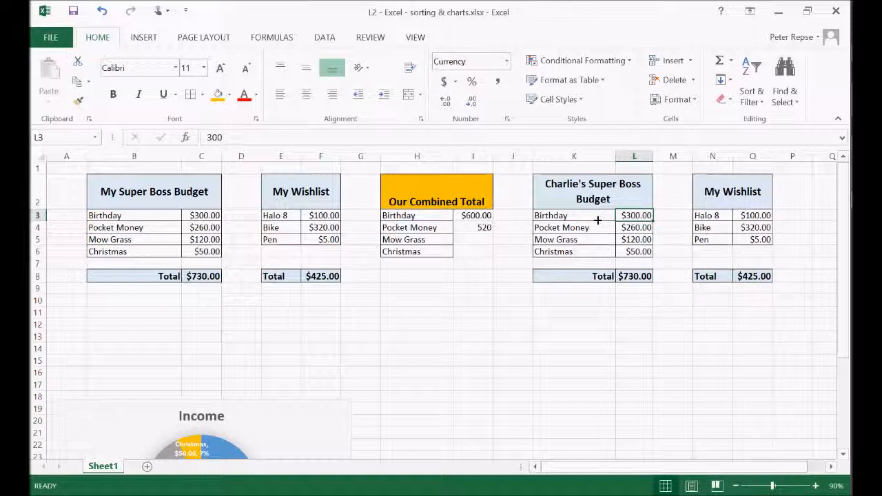
pyautogui.write('700')
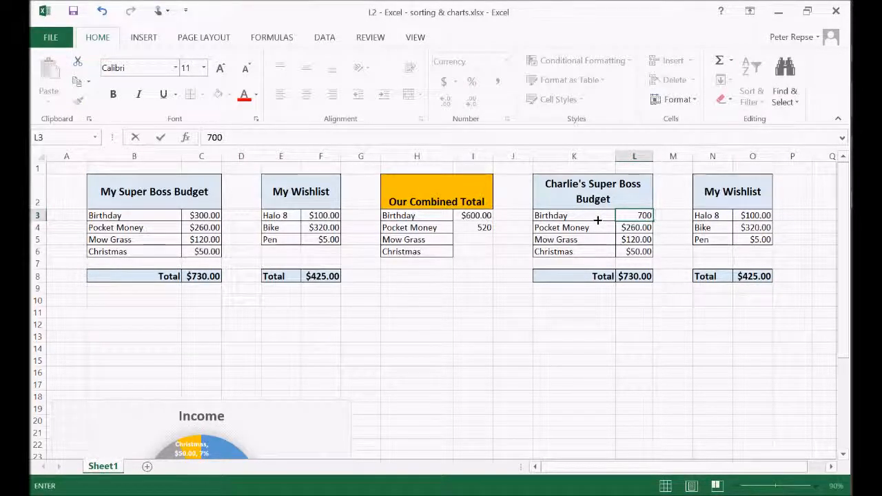
pyautogui.press('Return')
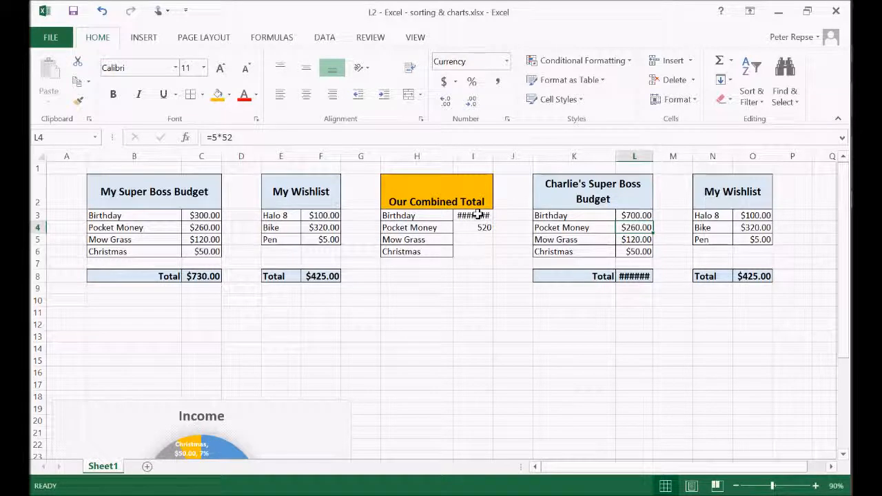
# - Widen column I enough to display the combined Birthday amount, and check the formula in I3
pyautogui.click(475, 214)
pyautogui.moveTo(495, 156); pyautogui.dragTo(504, 152)
pyautogui.click(508, 263)
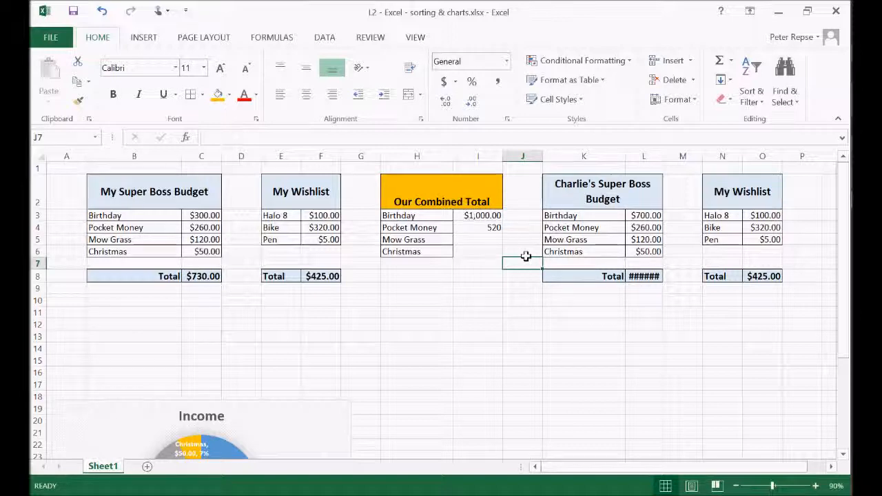
pyautogui.click(477, 217)
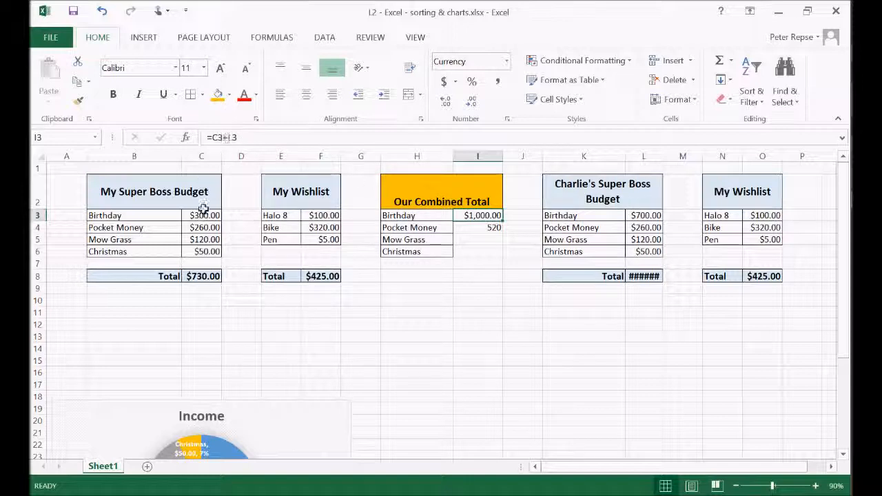
pyautogui.click(504, 235)
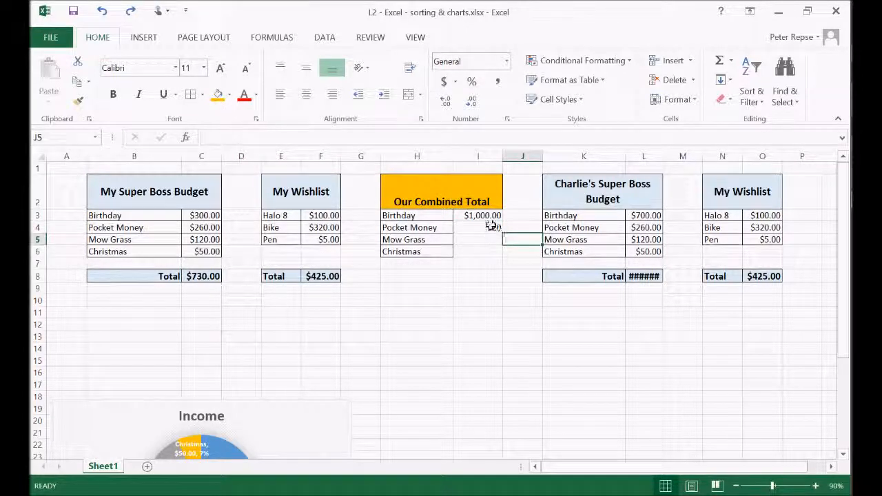
# - Replace the Pocket Money formula in I4 with =C4+L4 and fill it down to I6
pyautogui.click(490, 228)
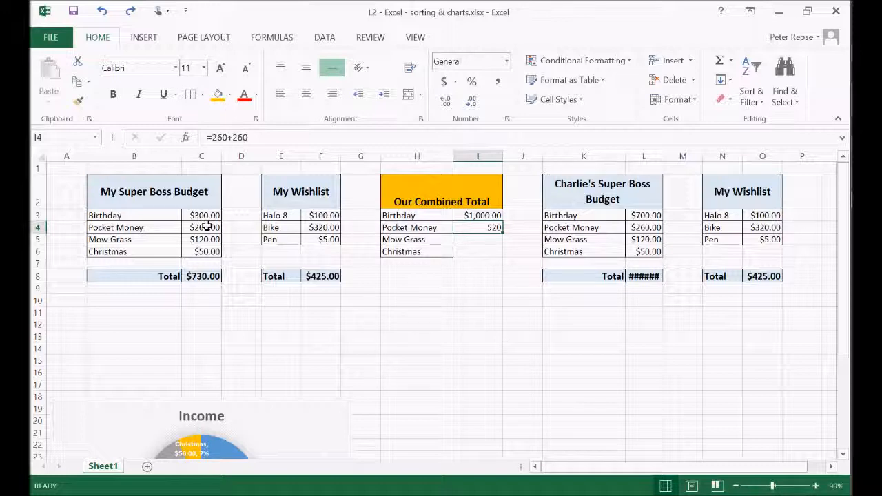
pyautogui.write('=')
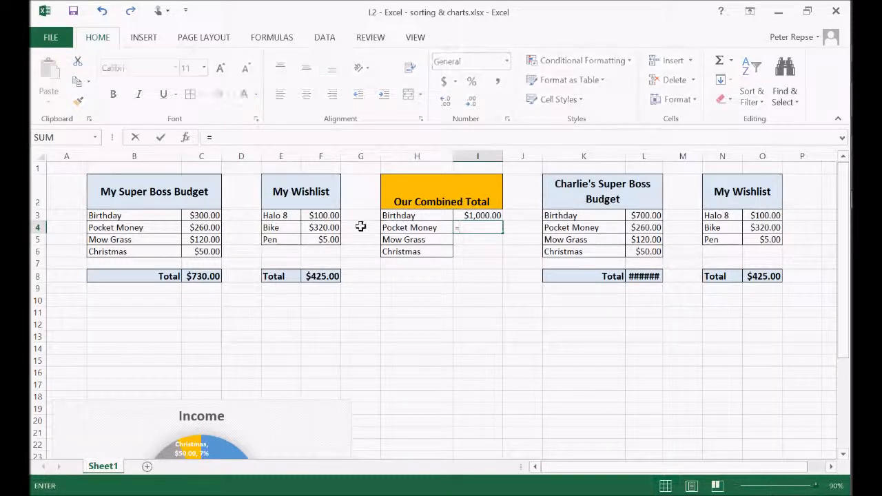
pyautogui.click(208, 227)
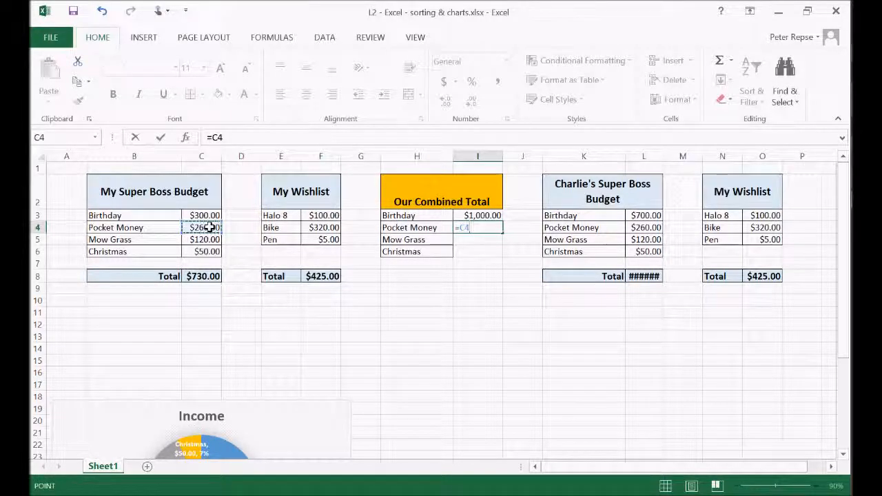
pyautogui.write('+')
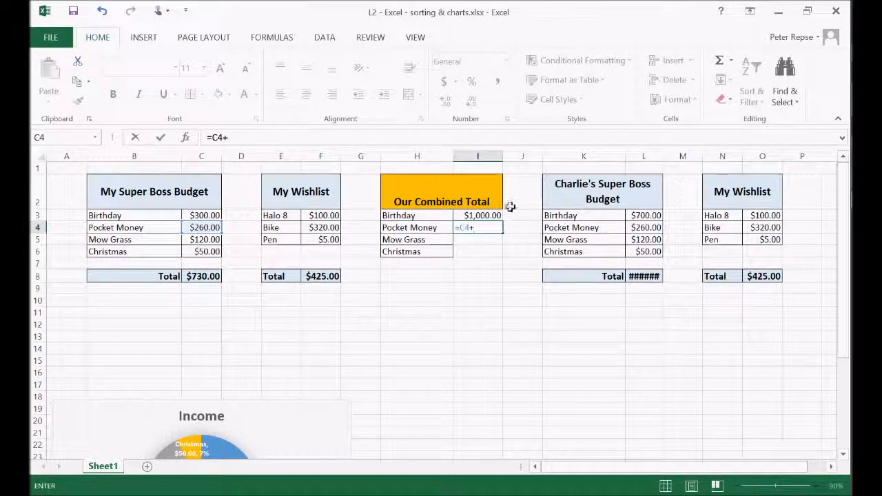
pyautogui.click(636, 227)
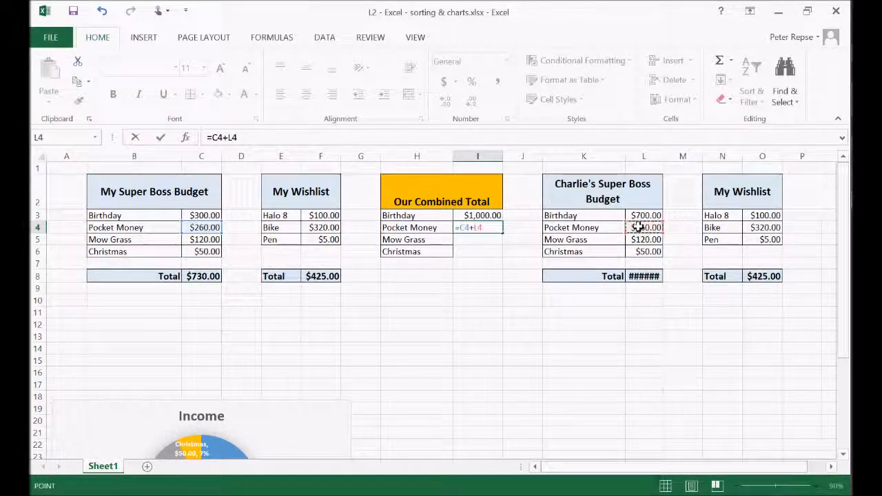
pyautogui.press('Return')
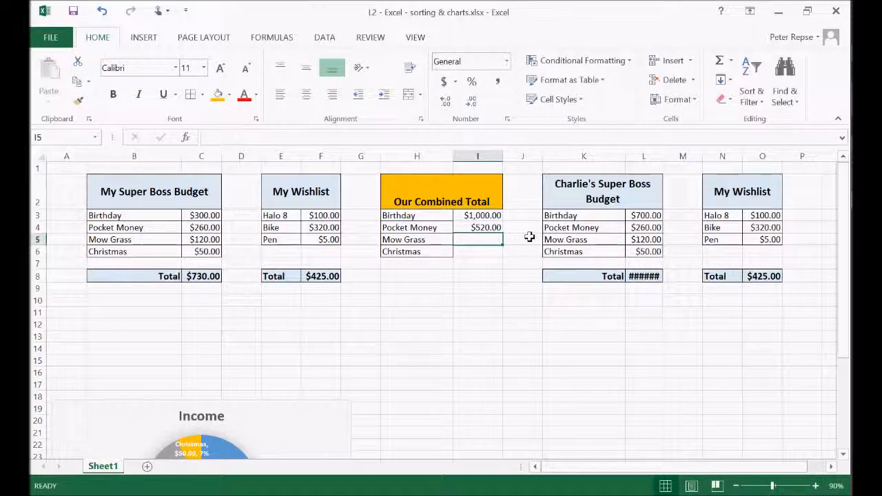
pyautogui.click(489, 226)
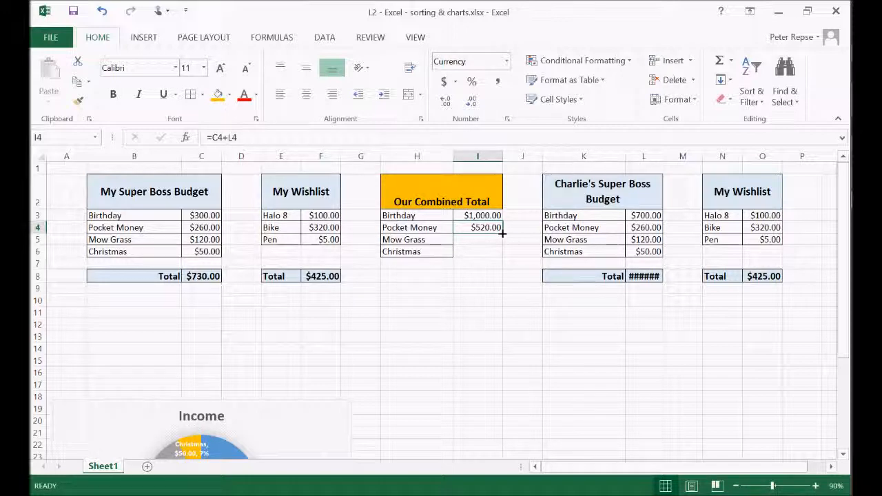
pyautogui.moveTo(503, 235); pyautogui.dragTo(498, 259)
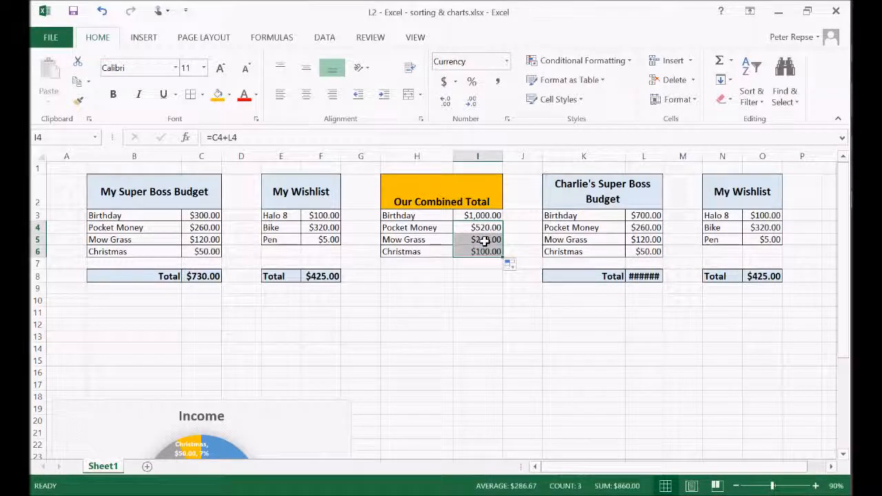
# - Examine the cell references in the filled Mow Grass and Christmas formulas in I5 and I6
pyautogui.click(485, 240)
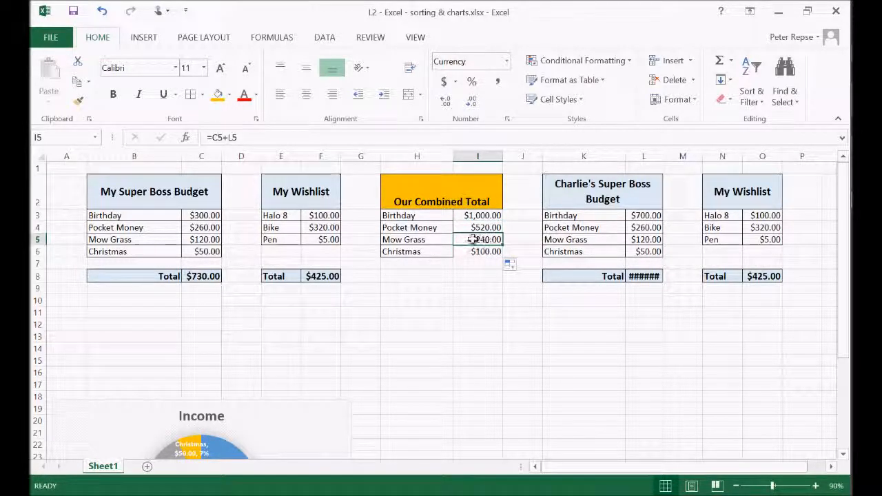
pyautogui.click(246, 138)
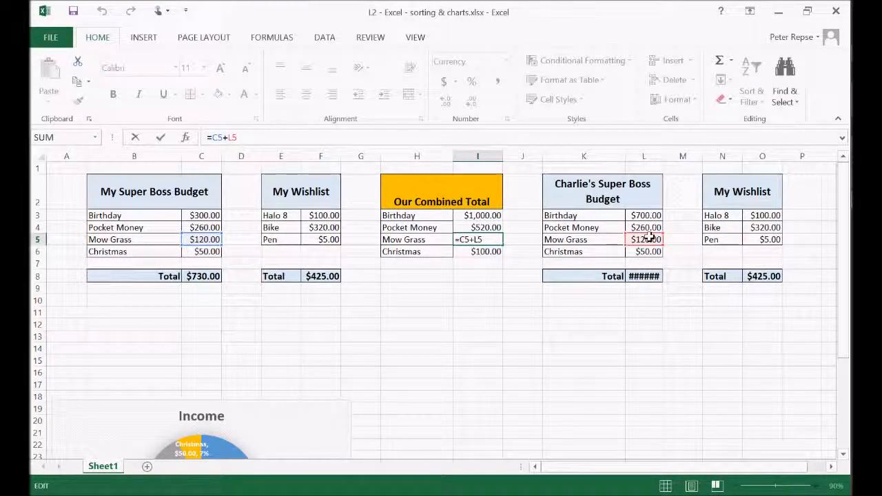
pyautogui.press('Escape')
pyautogui.hotkey('ctrl', 'Return')
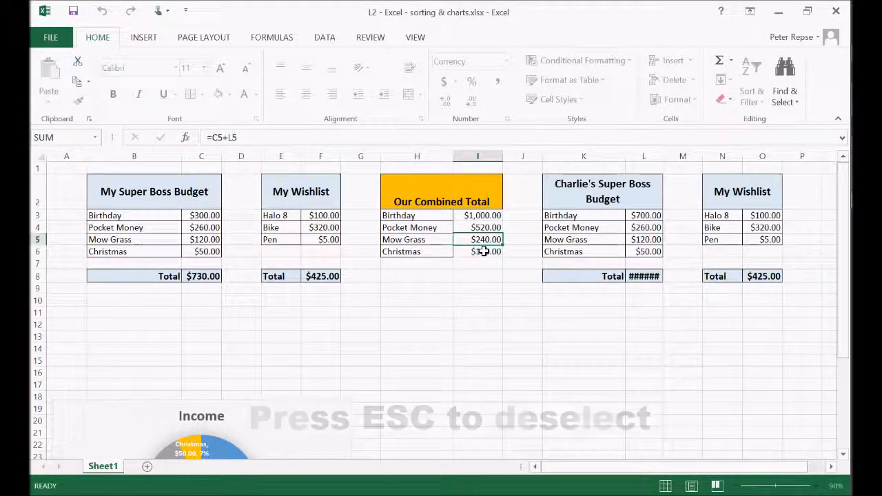
pyautogui.click(484, 251)
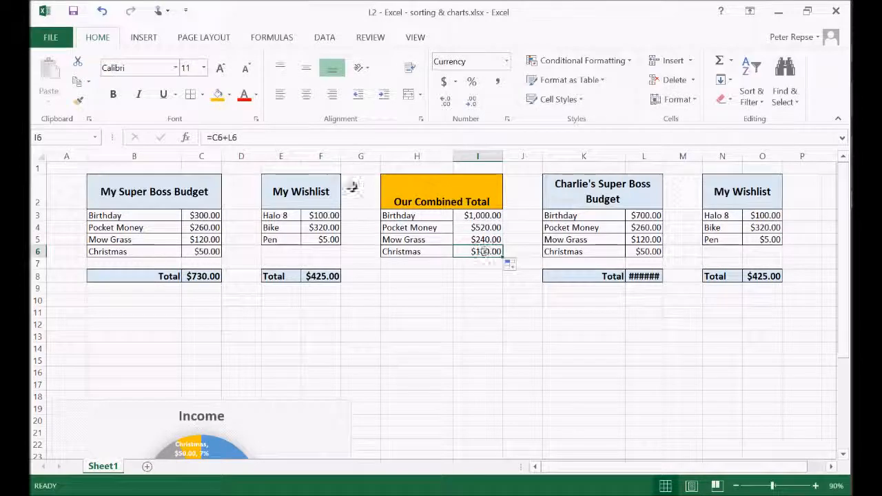
pyautogui.click(238, 137)
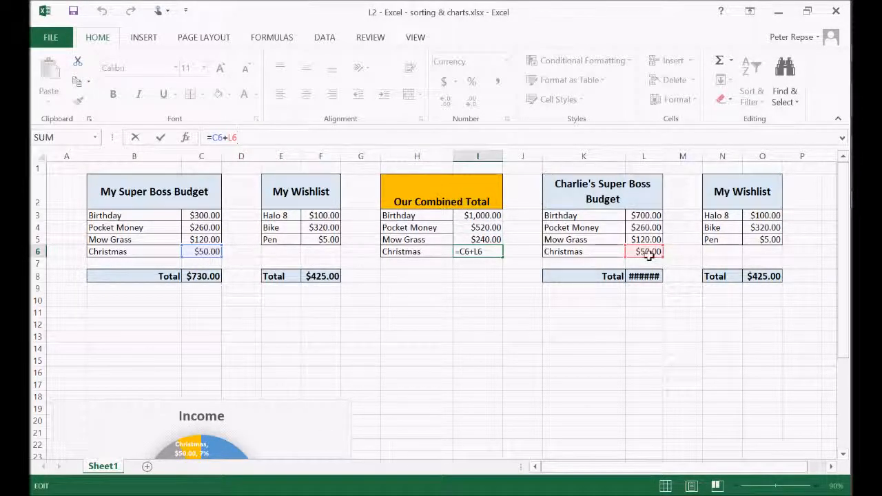
pyautogui.hotkey('ctrl', 'Return')
pyautogui.click(494, 285)
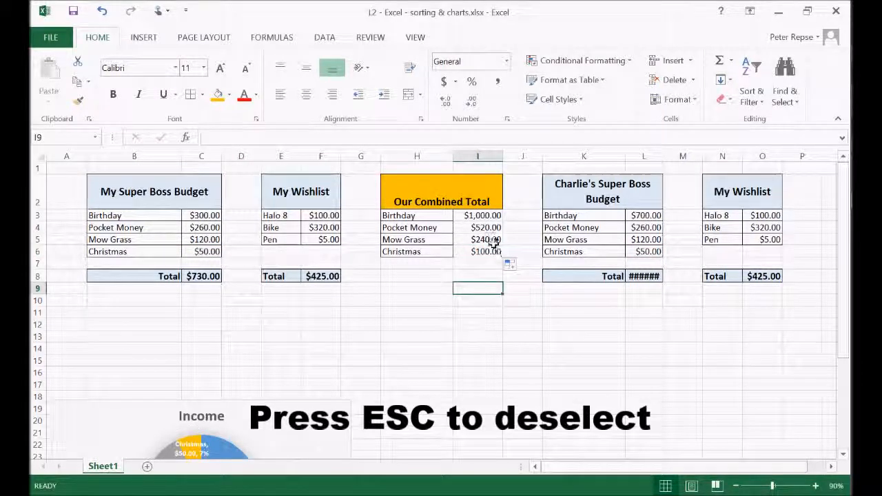
# - Add borders to the combined amounts in I3:I6, and enter the label Total in H8
pyautogui.click(487, 218)
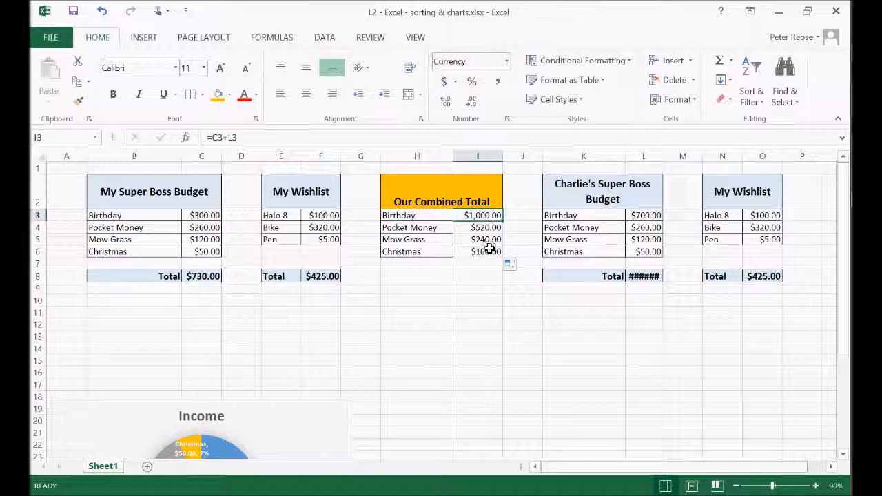
pyautogui.moveTo(483, 214); pyautogui.dragTo(487, 259)
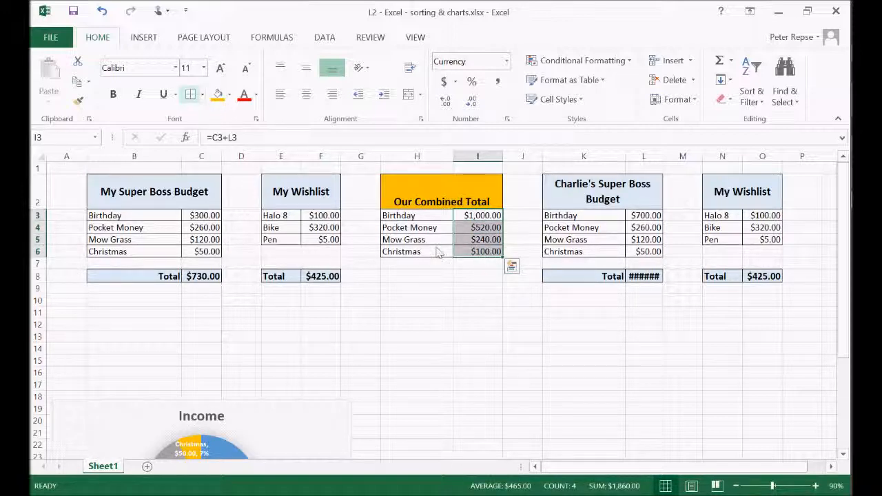
pyautogui.click(419, 274)
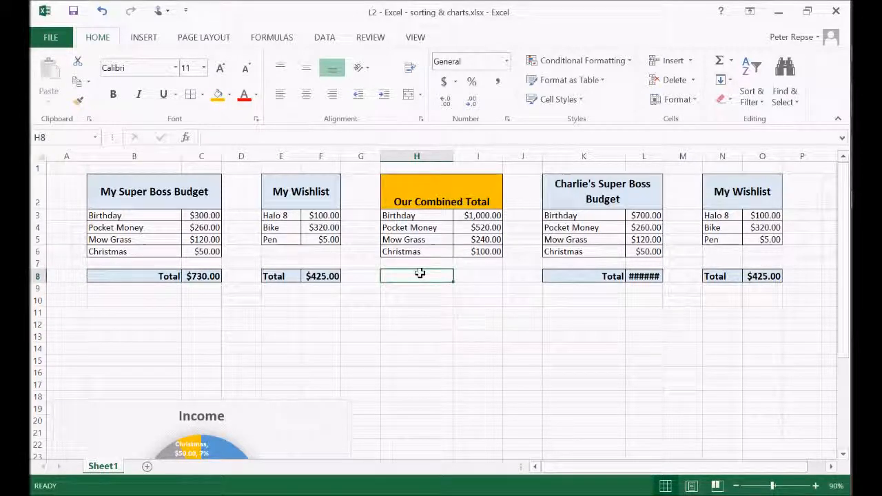
pyautogui.write('Total')
pyautogui.press('Return')
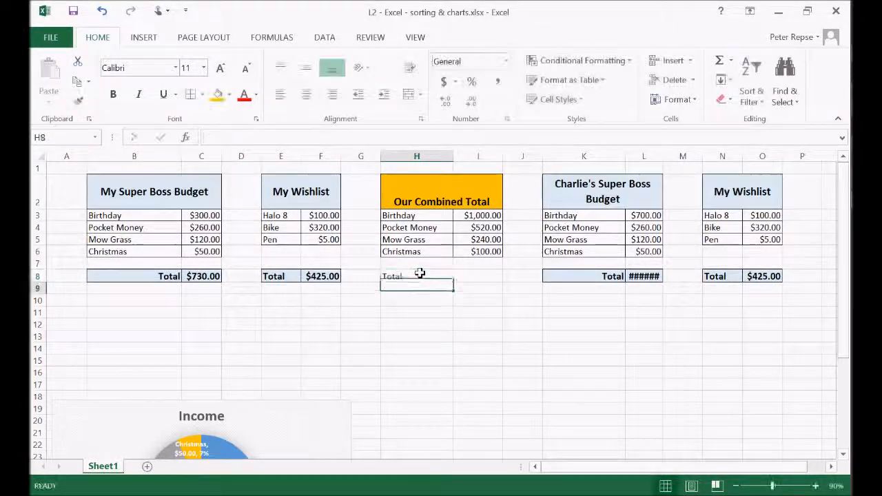
# - Format the combined table's total row, H8:I8, with borders, an orange fill and right alignment
pyautogui.moveTo(419, 274); pyautogui.dragTo(459, 266)
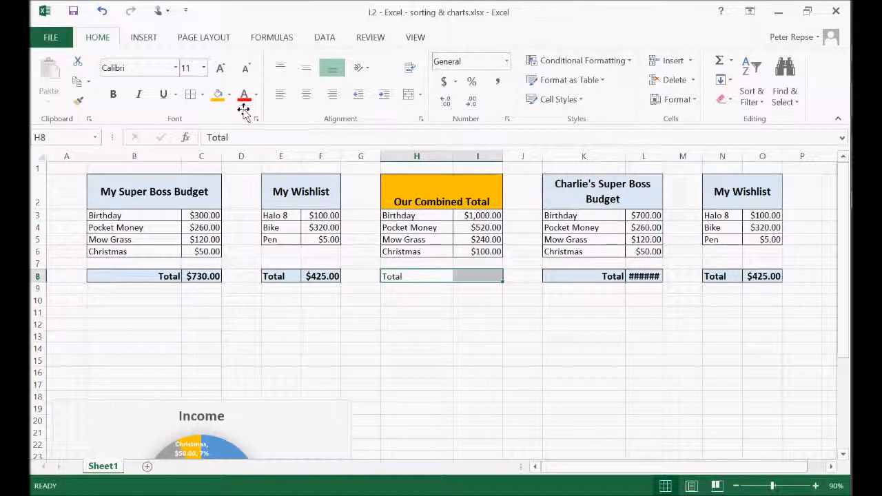
pyautogui.click(217, 96)
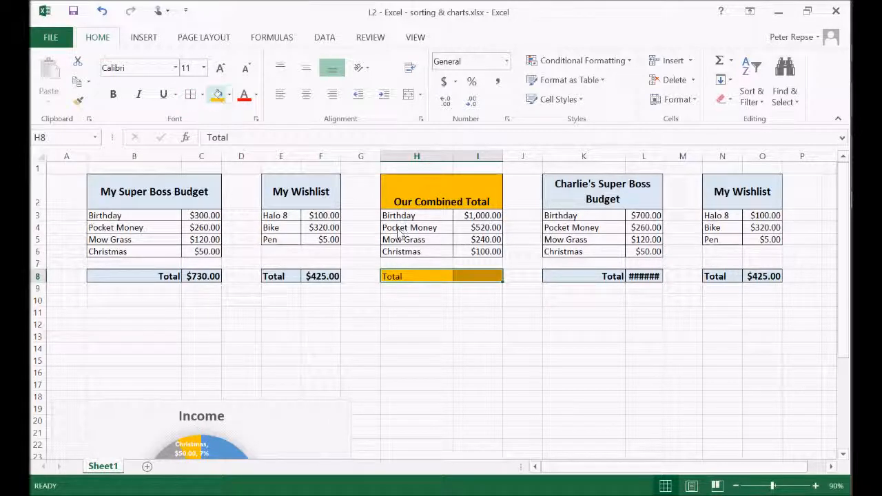
pyautogui.click(329, 94)
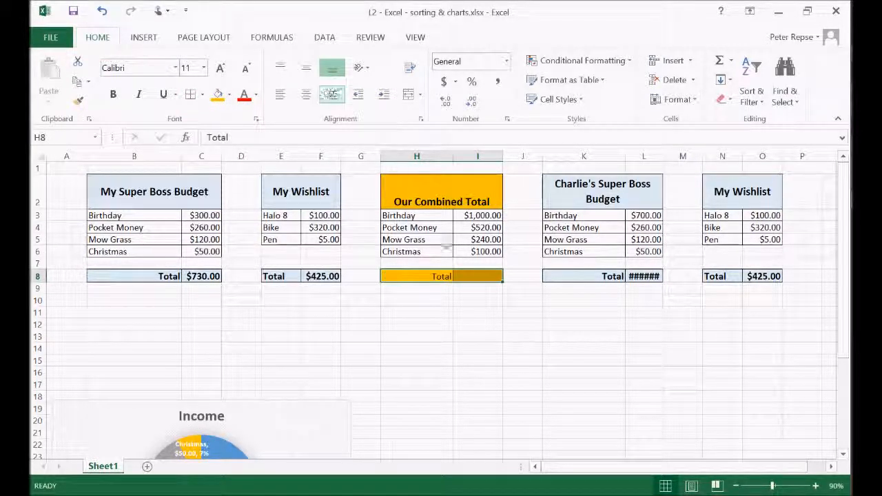
# - Total the combined amounts in I8 with =SUM(I3:I6) and make the total row bold
pyautogui.click(473, 276)
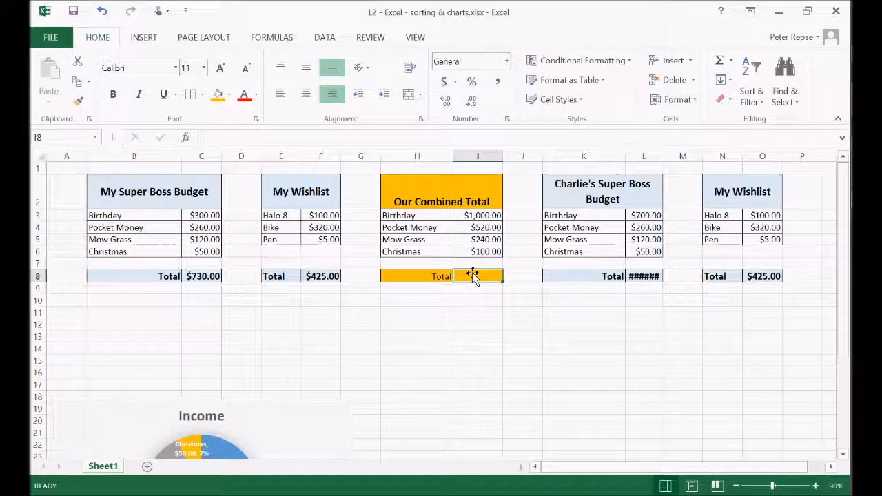
pyautogui.write('=sum(')
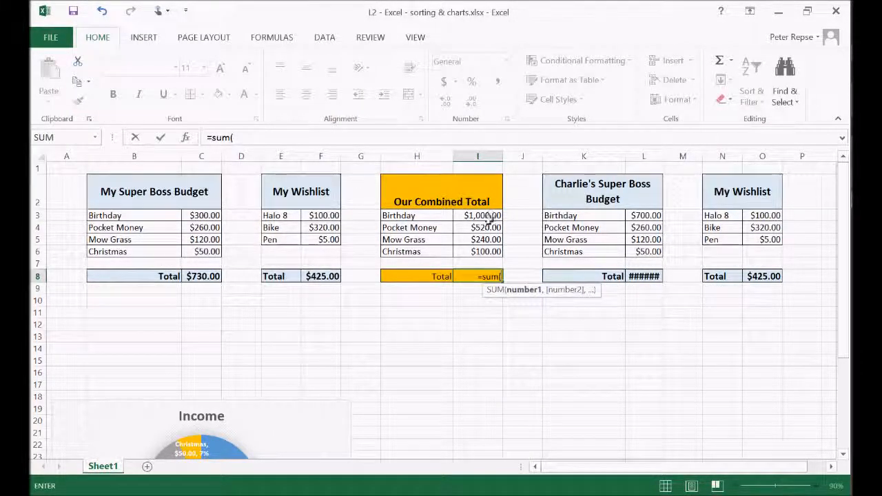
pyautogui.moveTo(492, 216); pyautogui.dragTo(491, 252)
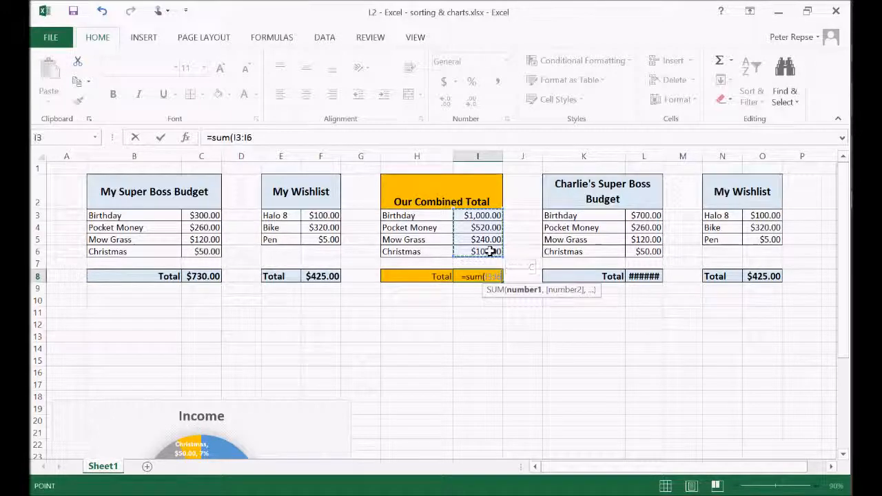
pyautogui.write(')')
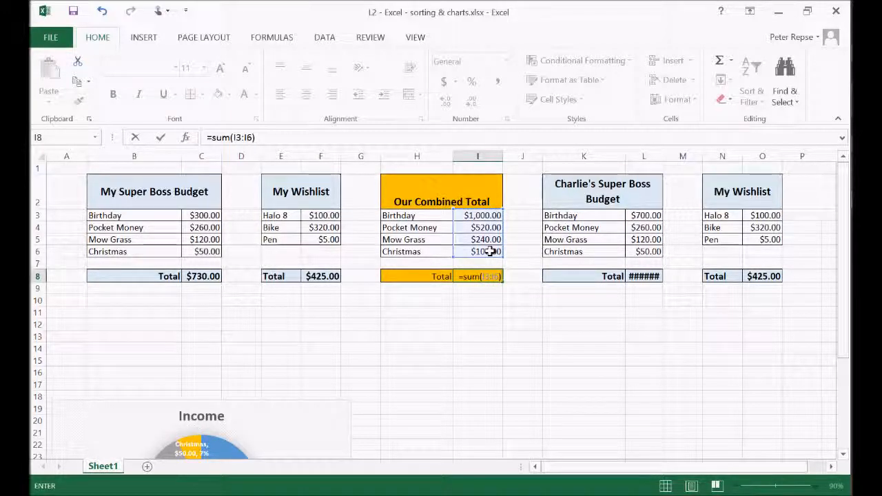
pyautogui.press('Return')
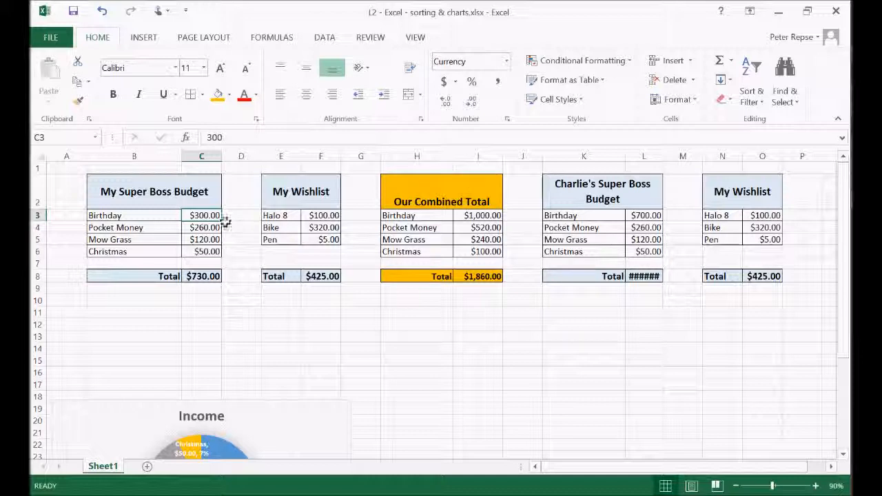
# - Change the Birthday amount in the first budget table, cell C3, to the division formula =300/3
pyautogui.click(183, 230)
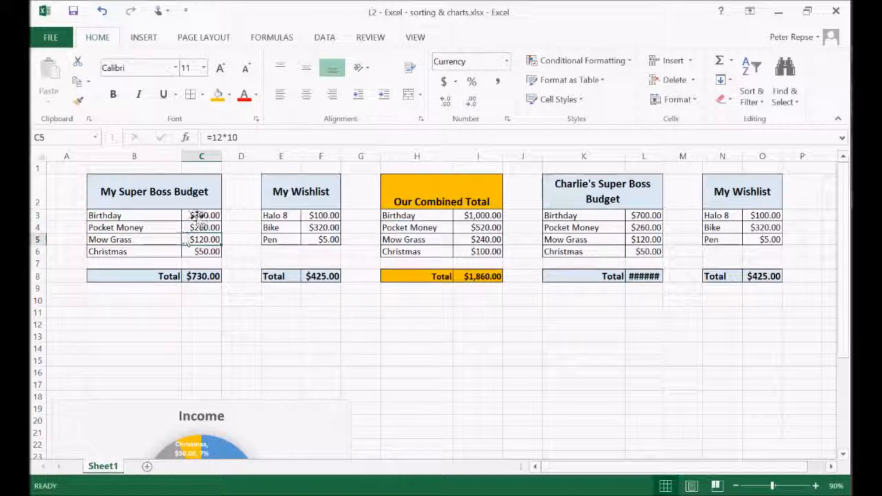
pyautogui.click(181, 214)
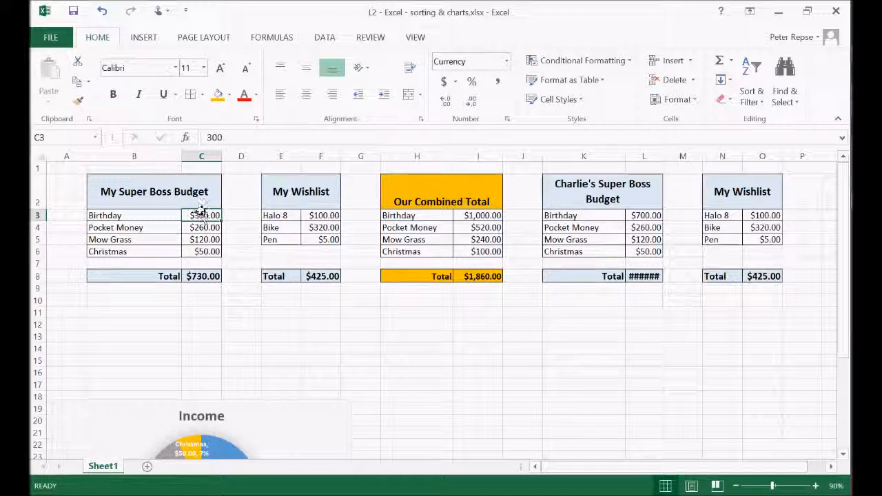
pyautogui.click(230, 138)
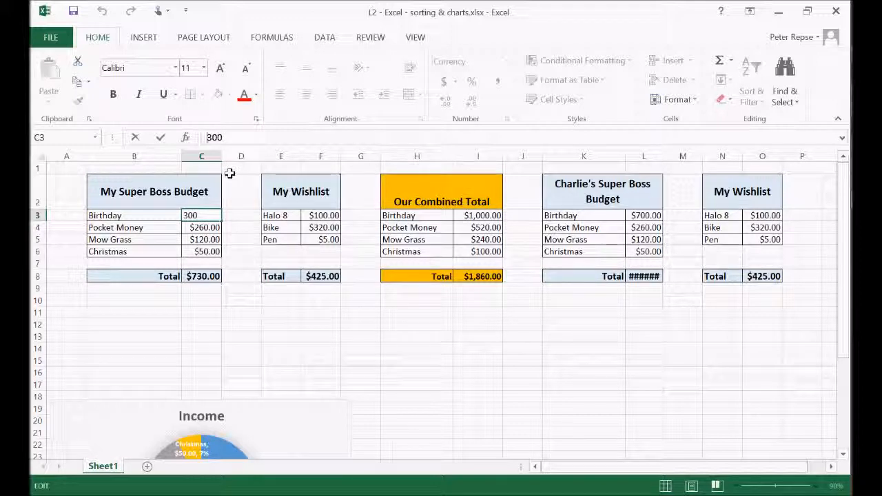
pyautogui.write('=')
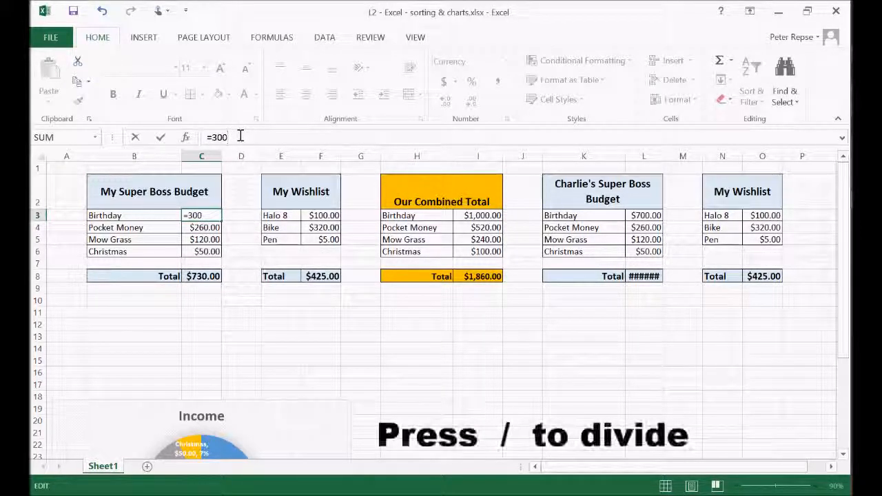
pyautogui.write('/')
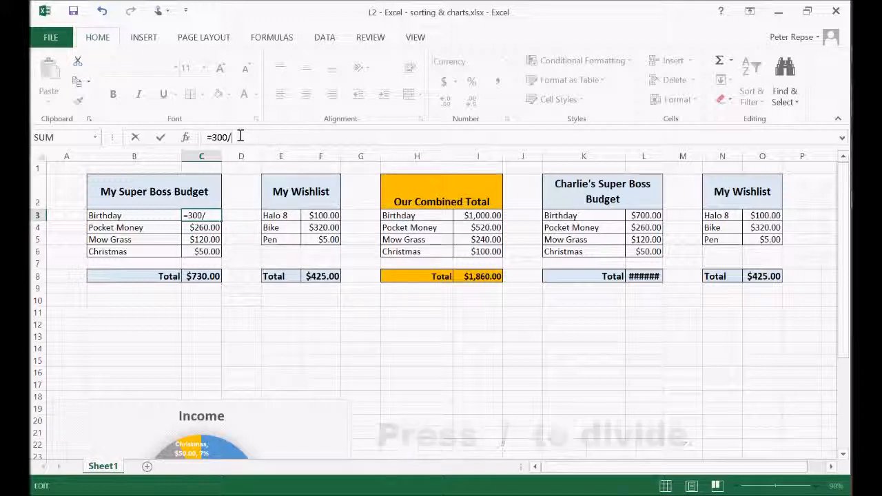
pyautogui.write('3')
pyautogui.press('Return')
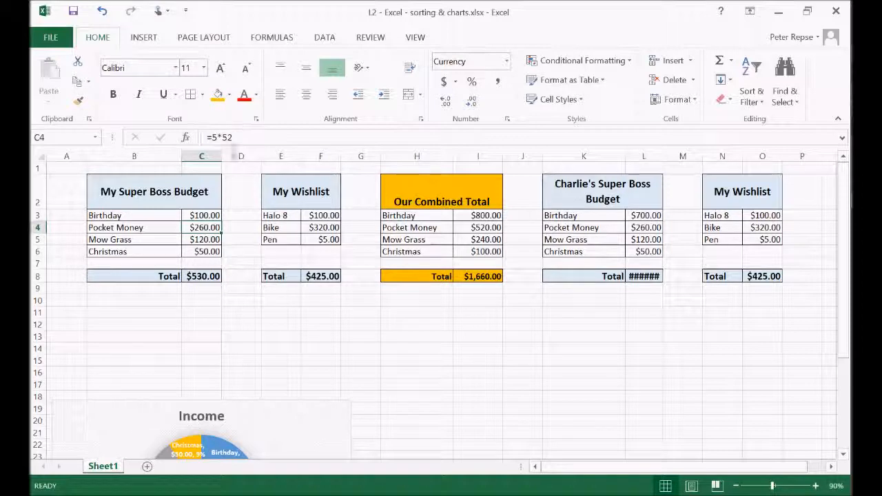
pyautogui.click(202, 216)
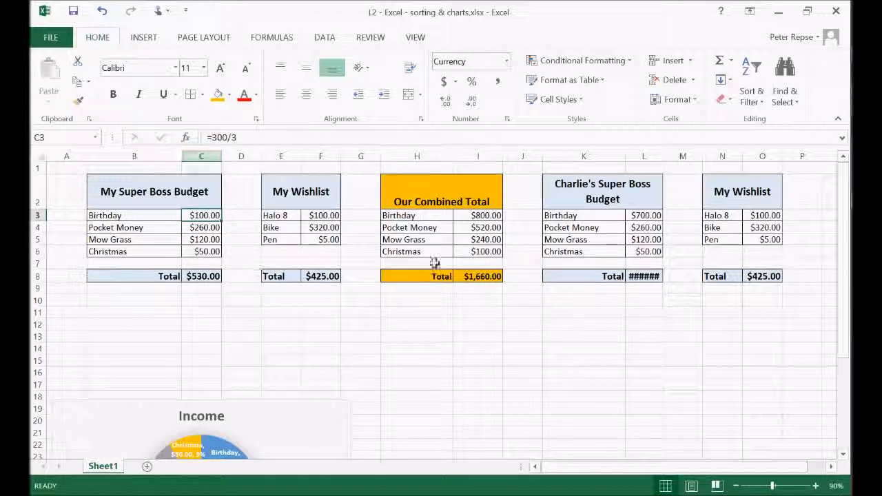
# - Widen column L enough to display the second budget table's total in L8
pyautogui.click(281, 324)
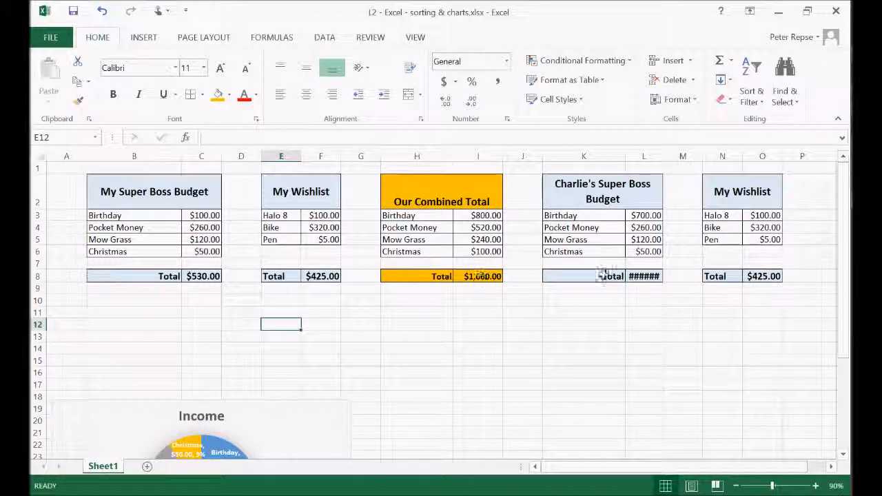
pyautogui.moveTo(664, 158); pyautogui.dragTo(670, 158)
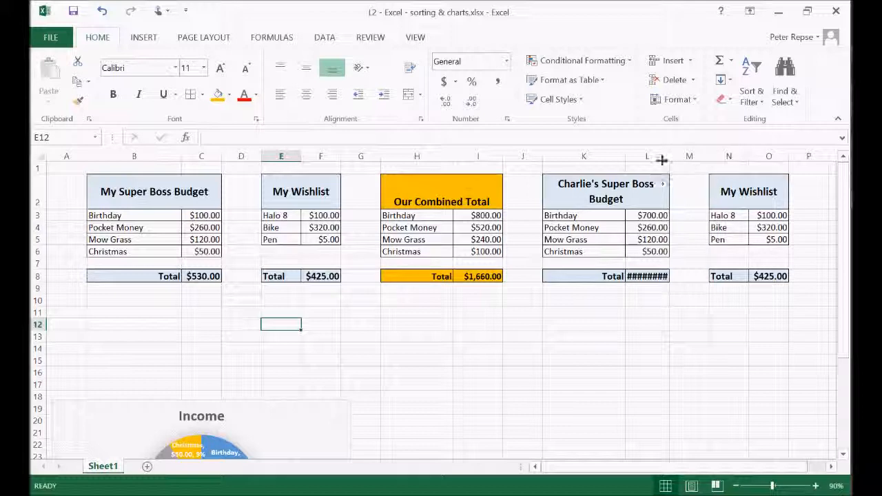
pyautogui.moveTo(670, 156); pyautogui.dragTo(682, 157)
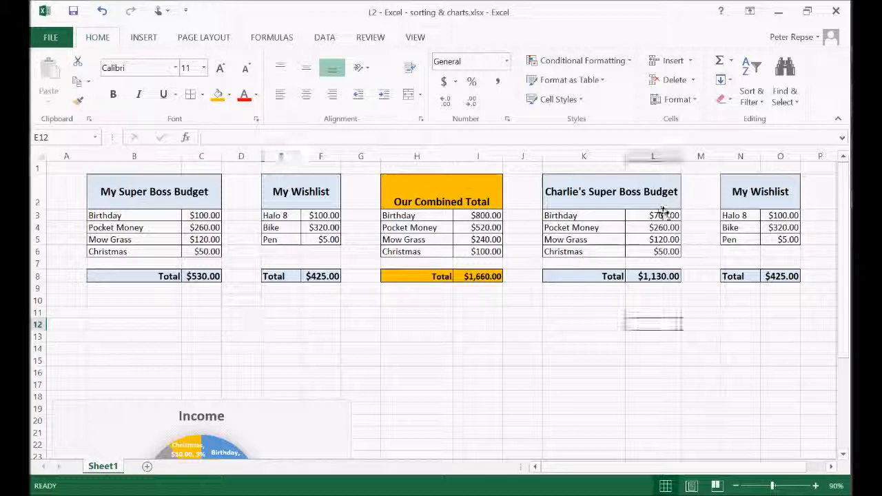
# - Change the Birthday amount in the second budget table, cell L3, to the subtraction formula =700-100
pyautogui.click(661, 215)
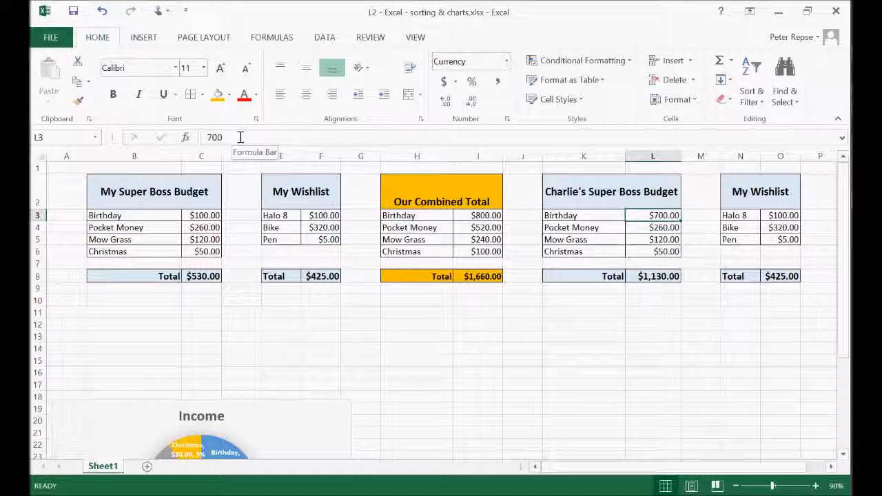
pyautogui.click(205, 137)
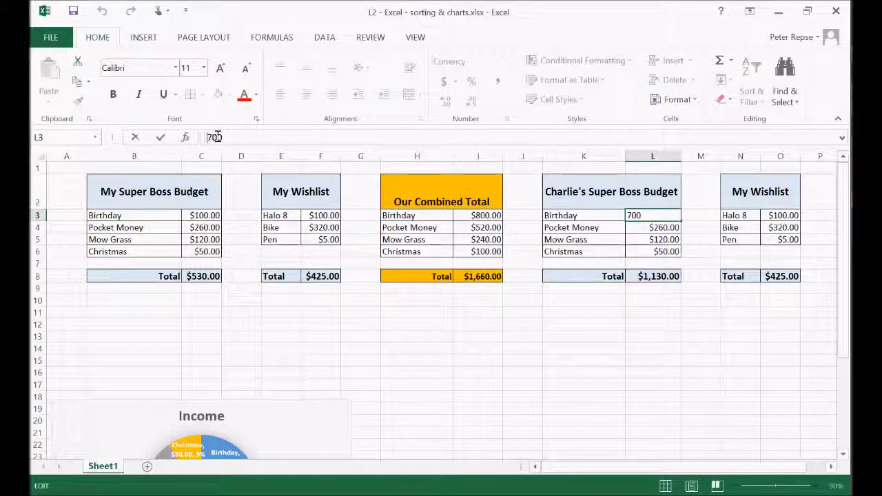
pyautogui.write('=700')
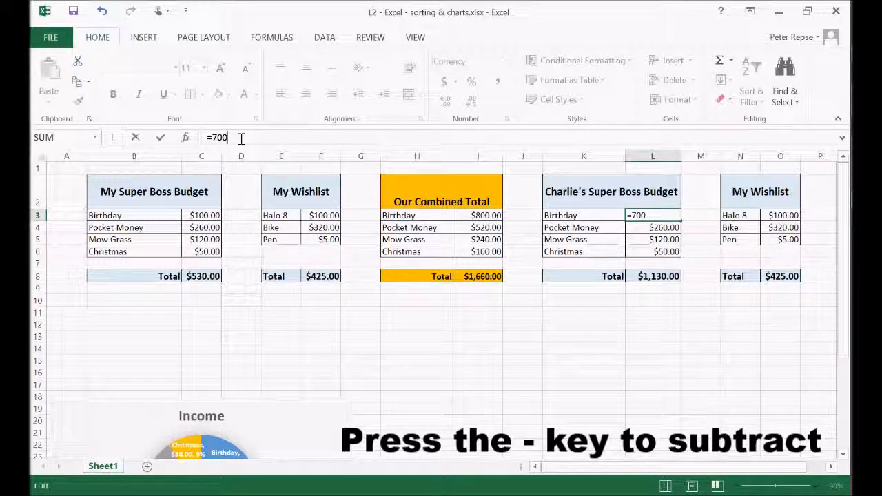
pyautogui.write('-100')
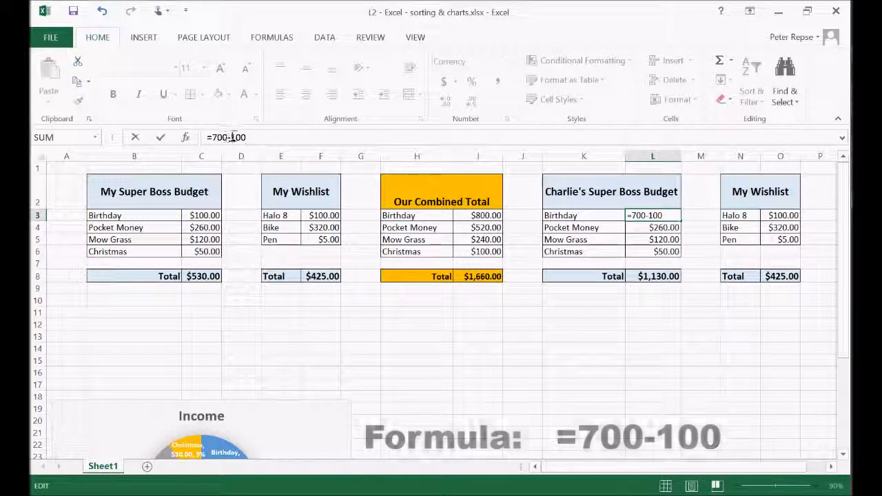
pyautogui.press('Return')
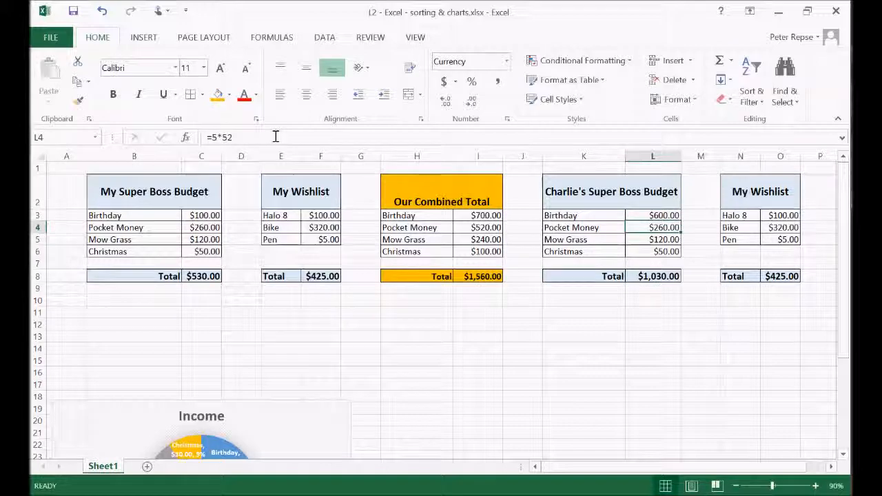